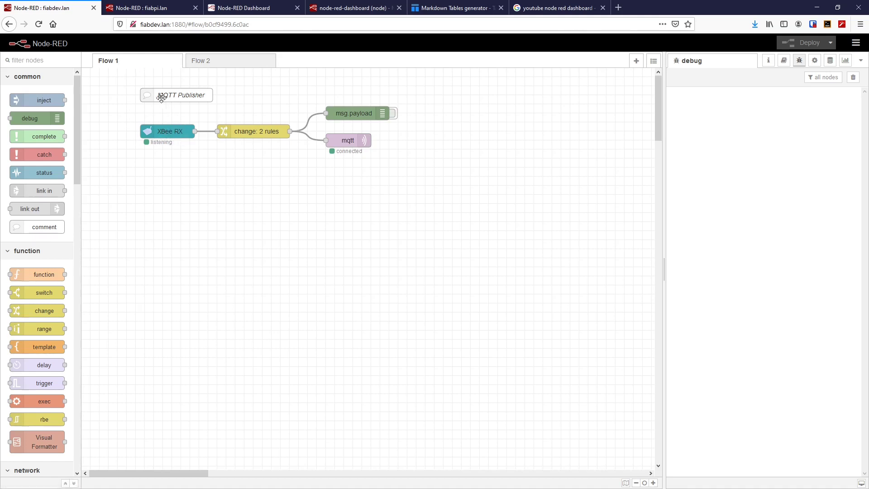
Open the JSONata expression of the msg.payload rule in Flow 1's change node and examine its type 131 and 129 branches.
click(222, 61)
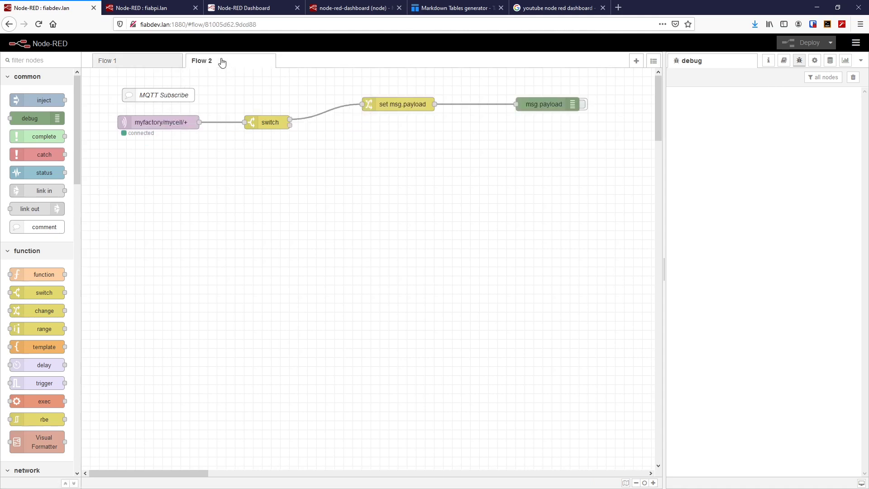
click(115, 62)
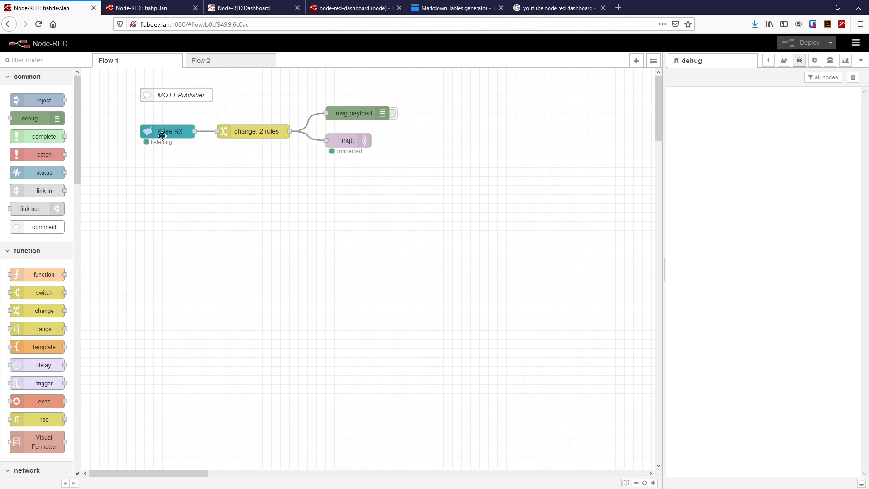
double_click(240, 132)
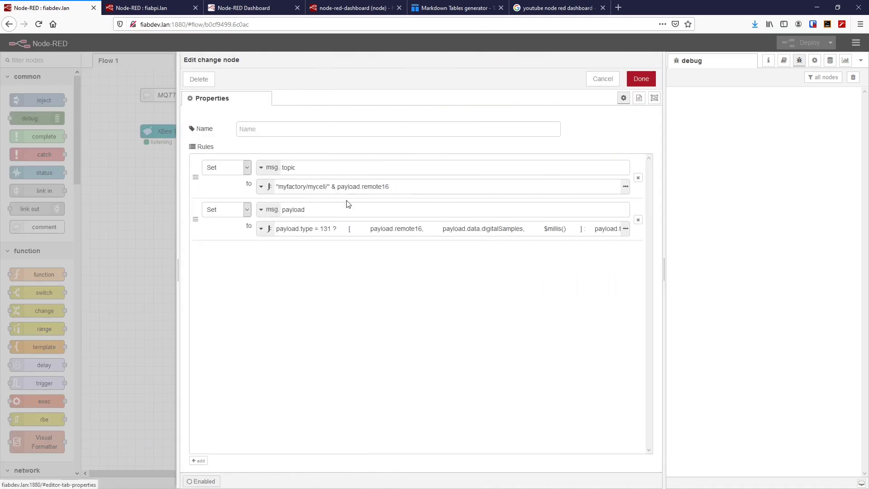
click(625, 229)
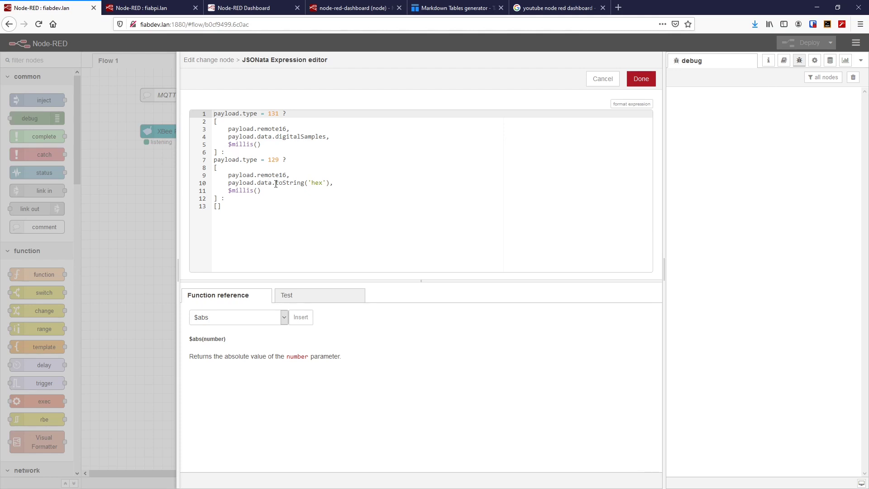
drag(277, 183, 305, 181)
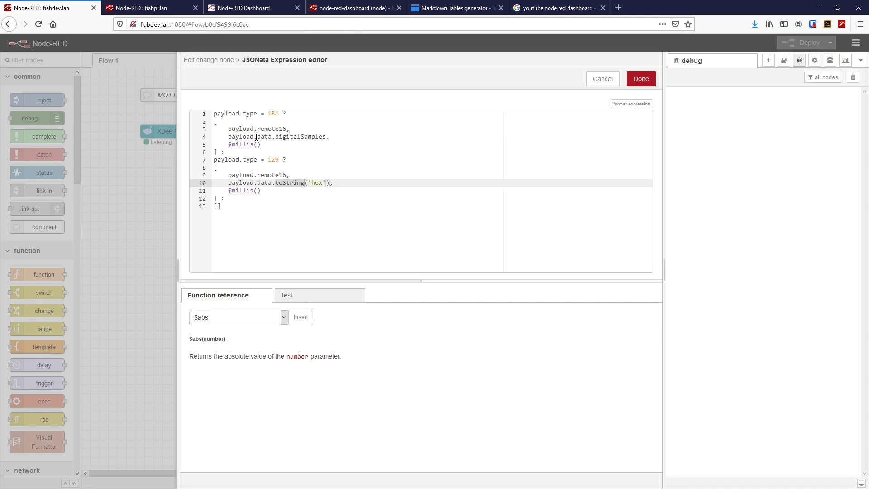
drag(227, 138, 328, 138)
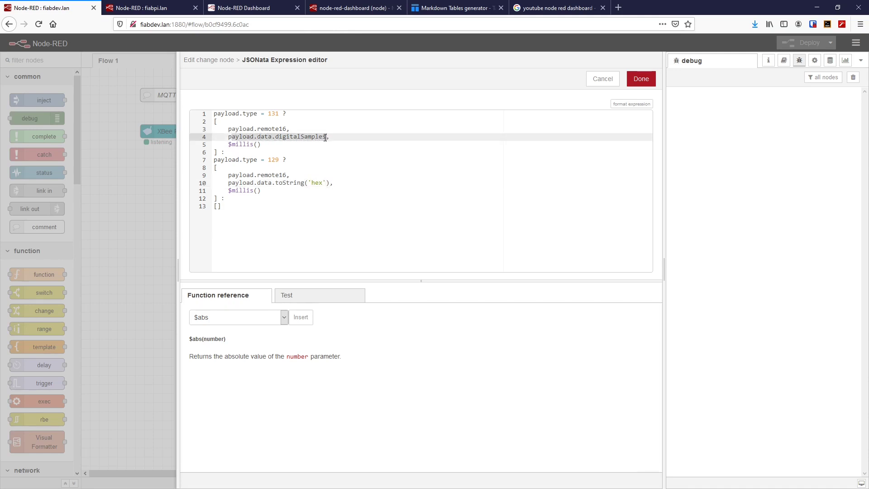
drag(229, 183, 277, 179)
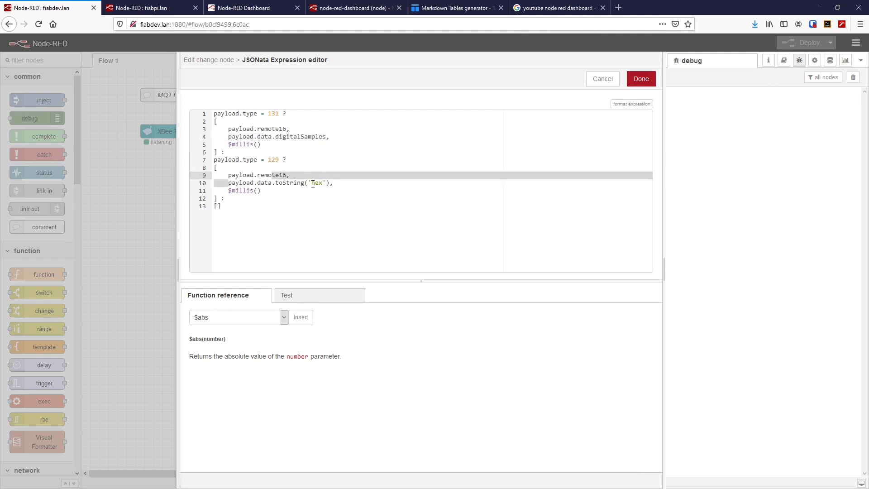
Insert the comment "/* Type 131 0x83 */" on a new line above the payload.type = 131 condition.
click(216, 113)
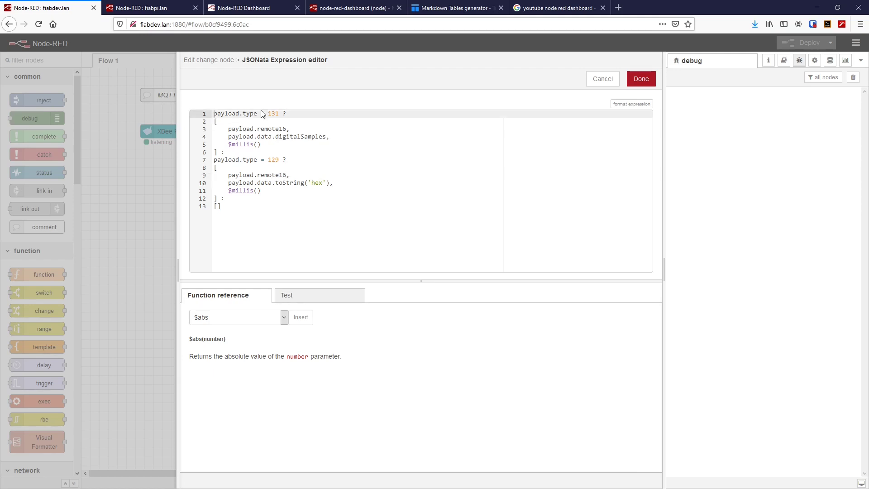
key(Return)
key(Up)
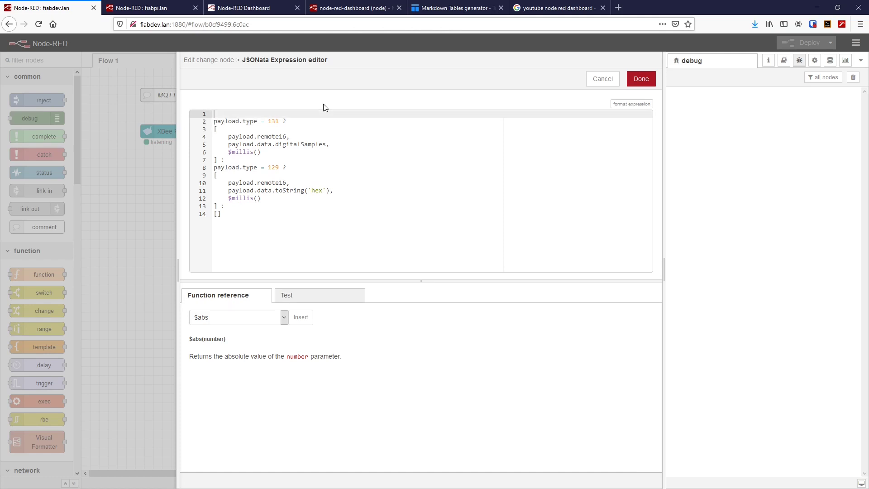
text(/* )
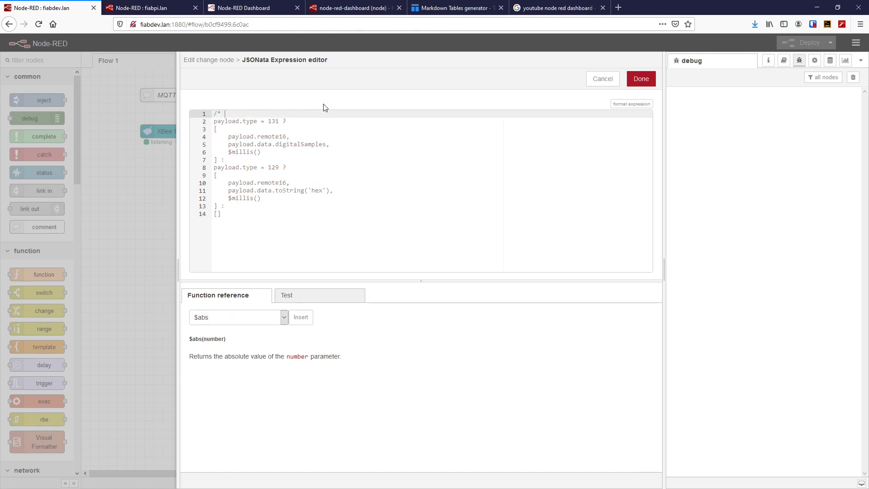
text(Type 131 0x83 */)
key(Down)
key(Down)
key(Down)
key(Down)
key(Down)
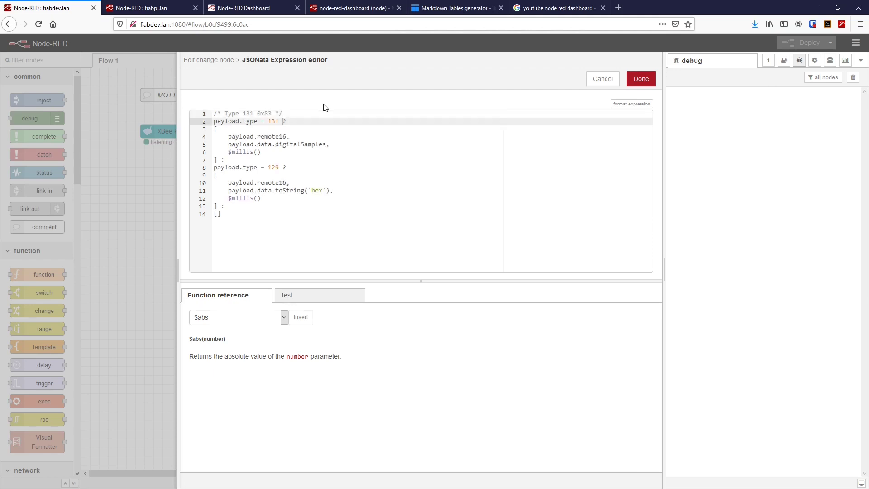
Copy the type comment above the payload.type = 129 condition and change it to "/* Type 129 0x81 */".
drag(299, 114, 237, 109)
key(ctrl+c)
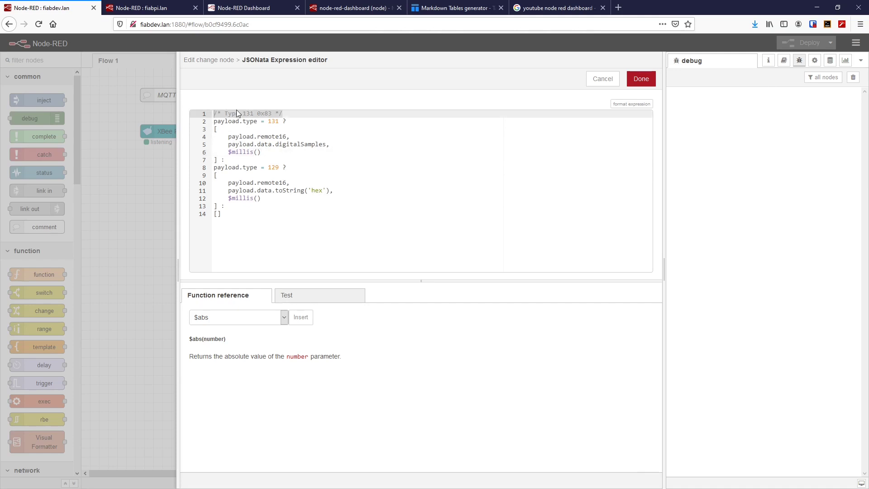
click(215, 168)
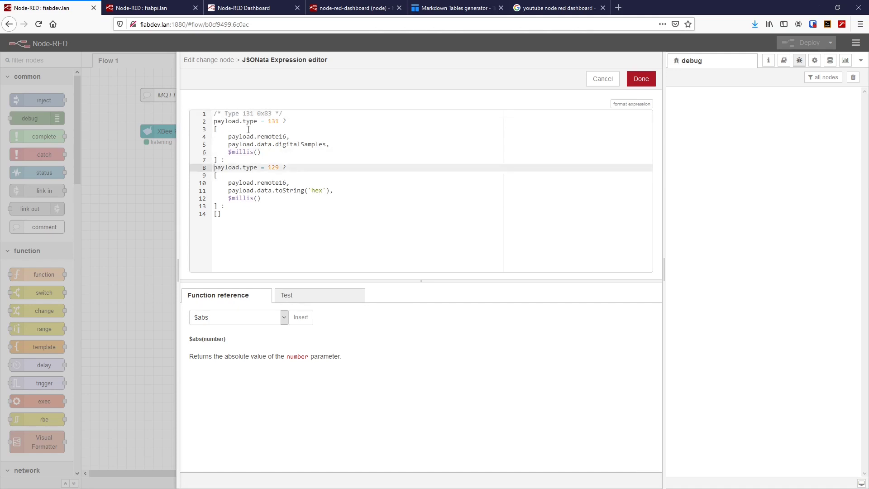
key(Return)
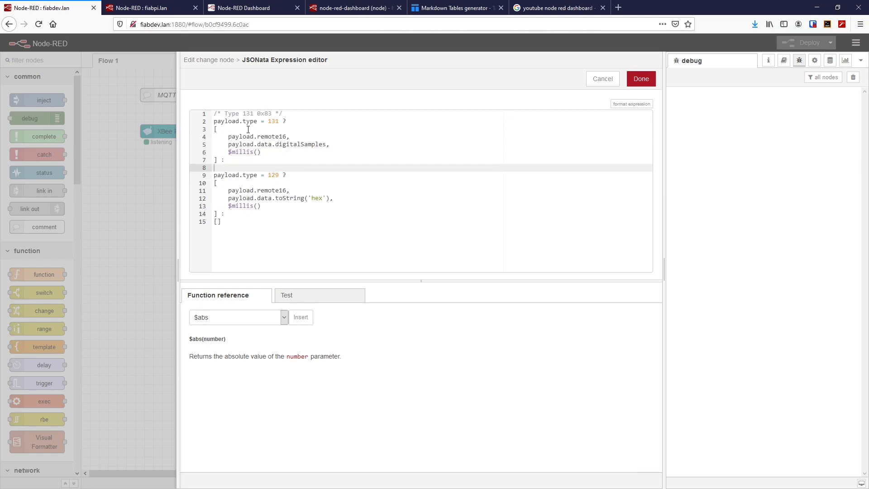
key(ctrl+v)
key(BackSpace)
key(BackSpace)
key(BackSpace)
text(129)
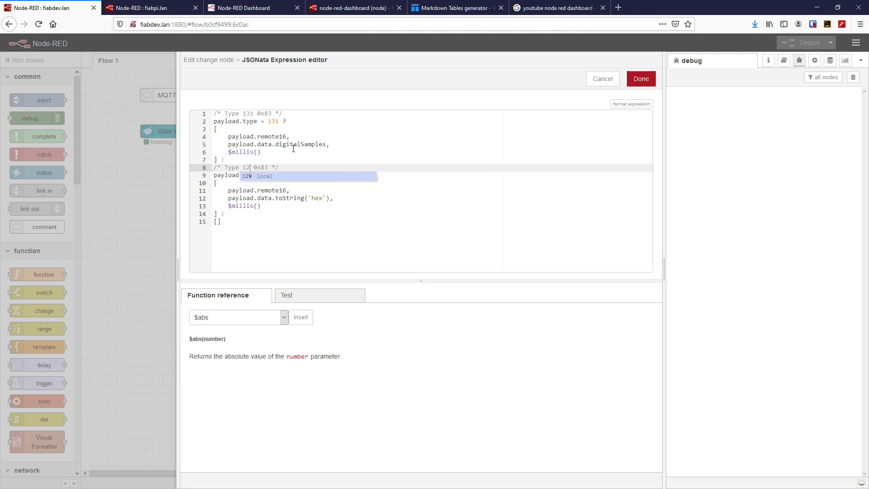
key(Right)
key(Right)
key(Right)
key(Right)
key(Right)
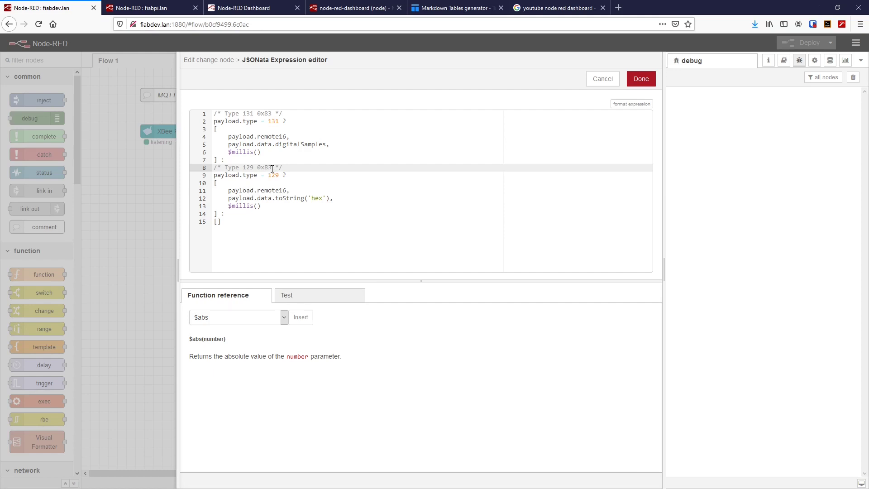
key(BackSpace)
text(1)
Prefix both expression comments with "Frame" so they start with "Frame Type".
click(225, 167)
text(Frame )
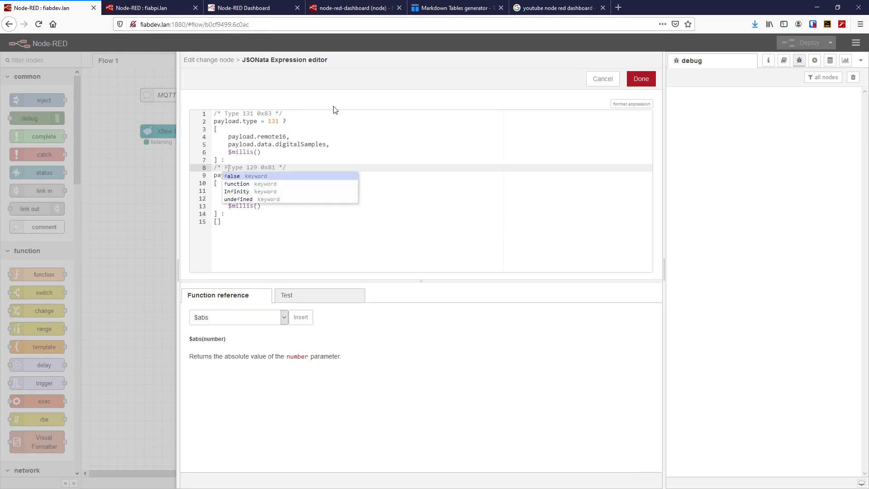
text(T)
key(BackSpace)
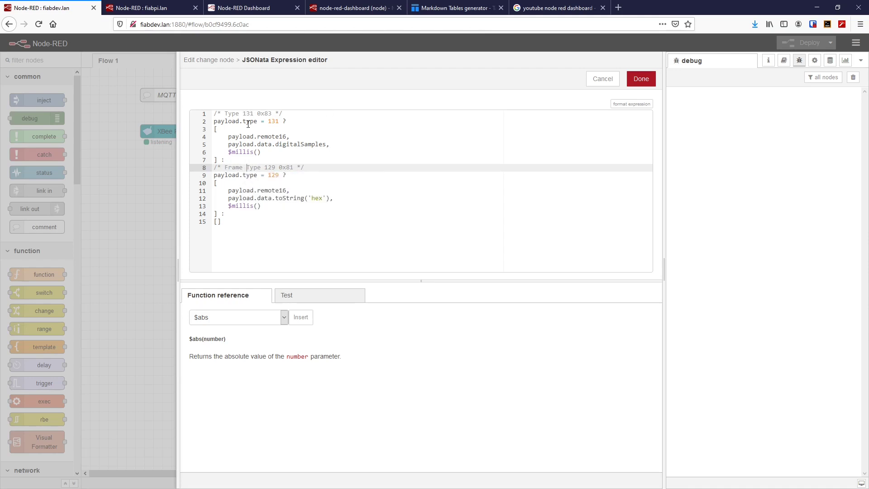
key(BackSpace)
click(225, 114)
text(Frame)
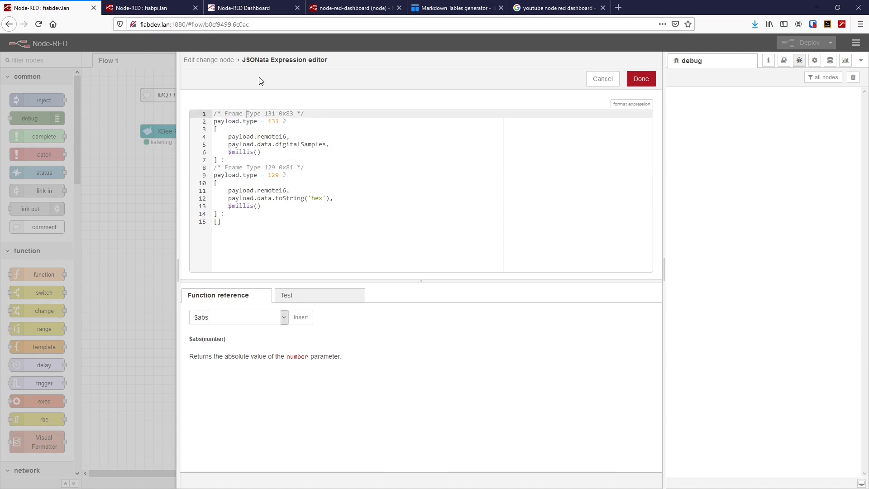
Save the expression and the change node, and deploy the flow.
click(640, 84)
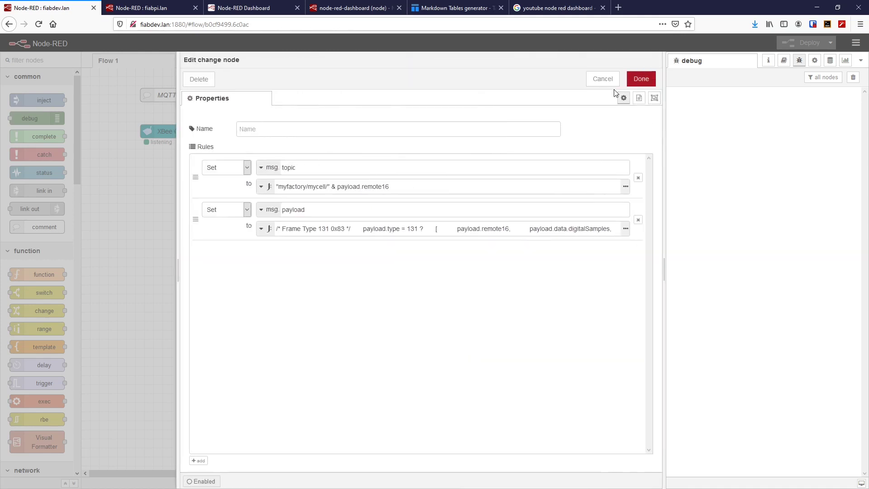
click(634, 80)
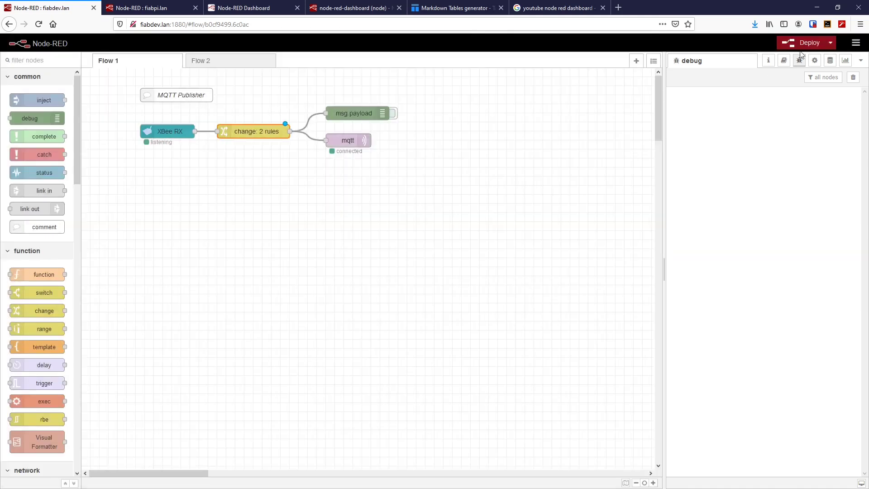
key(ctrl+d)
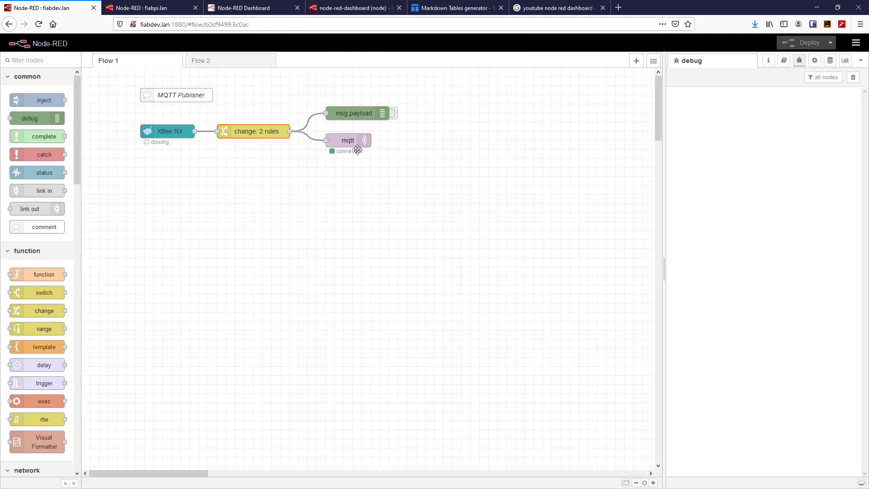
Add a comment node below the change and mqtt nodes in Flow 1 and name it "XBee Machine Data".
drag(43, 230, 296, 189)
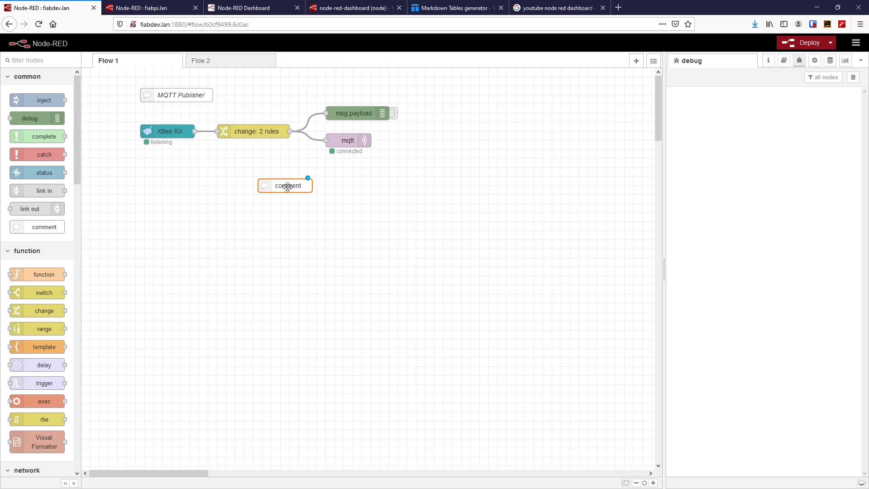
drag(287, 186, 292, 178)
double_click(297, 178)
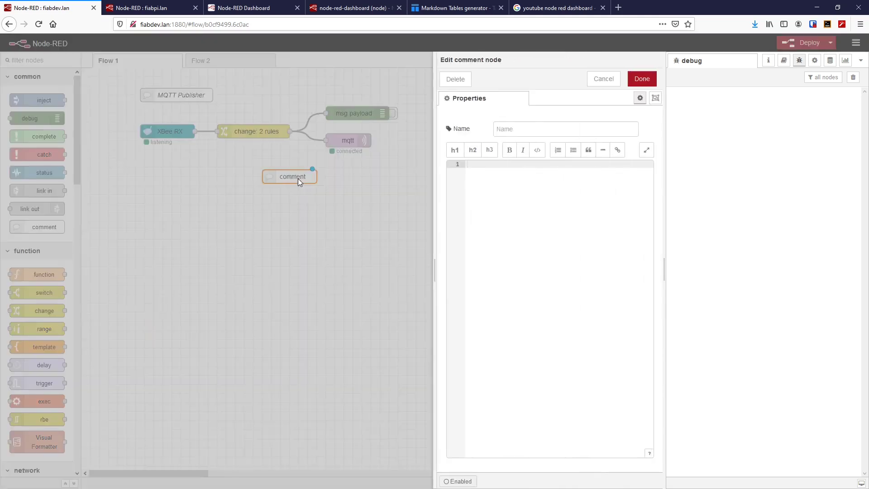
click(529, 128)
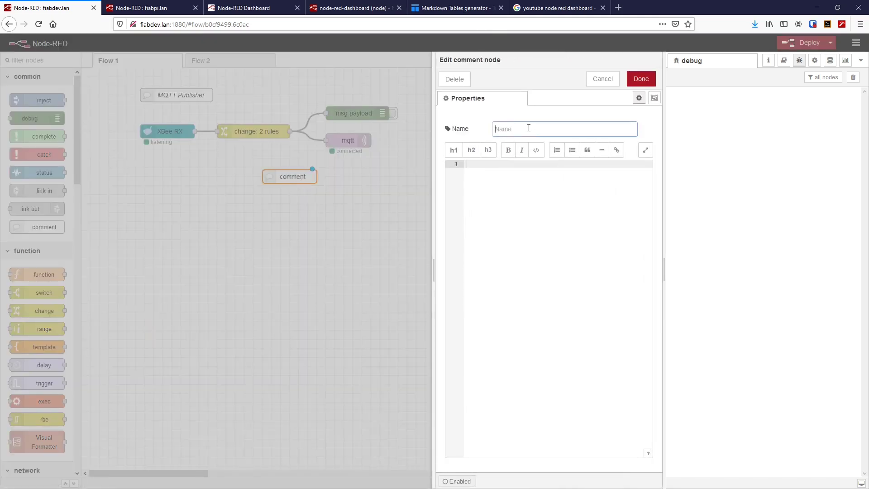
text(XBE)
text(ee )
text(Machine F)
text( Data)
click(485, 175)
Read the comment node's help on Markdown syntax and save the comment node.
click(768, 60)
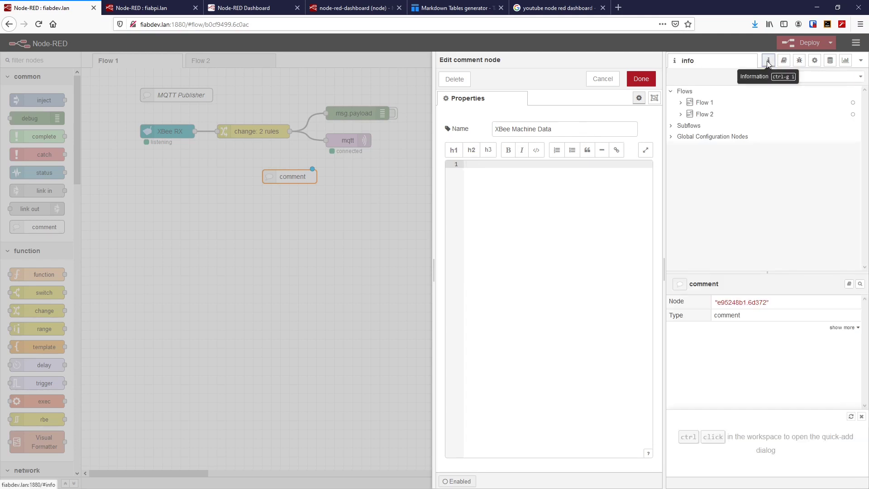
click(784, 60)
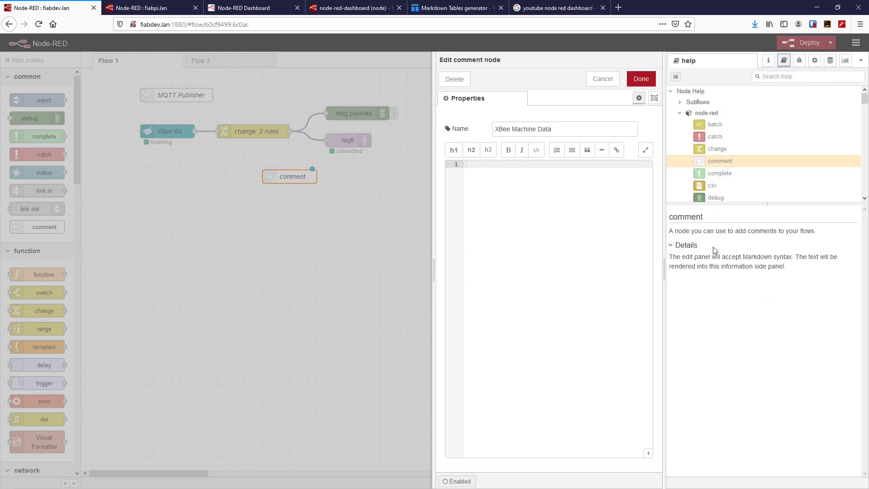
drag(674, 231, 816, 231)
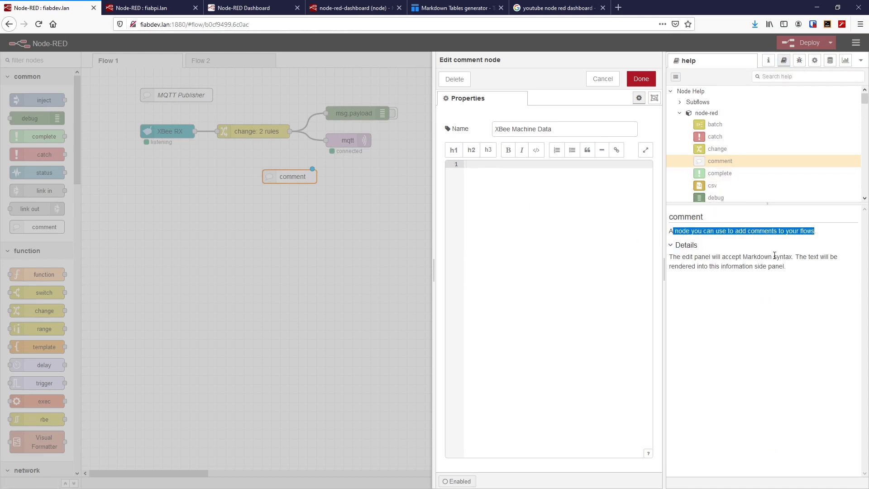
drag(744, 257, 792, 270)
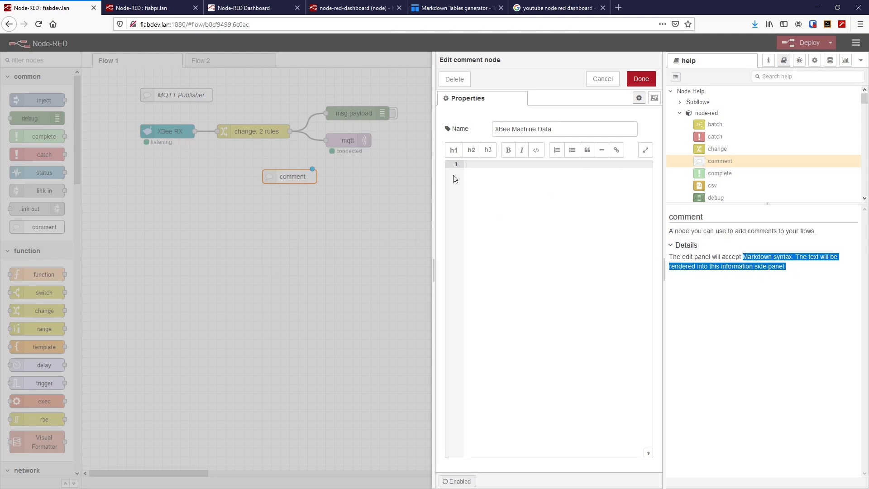
key(ctrl+Return)
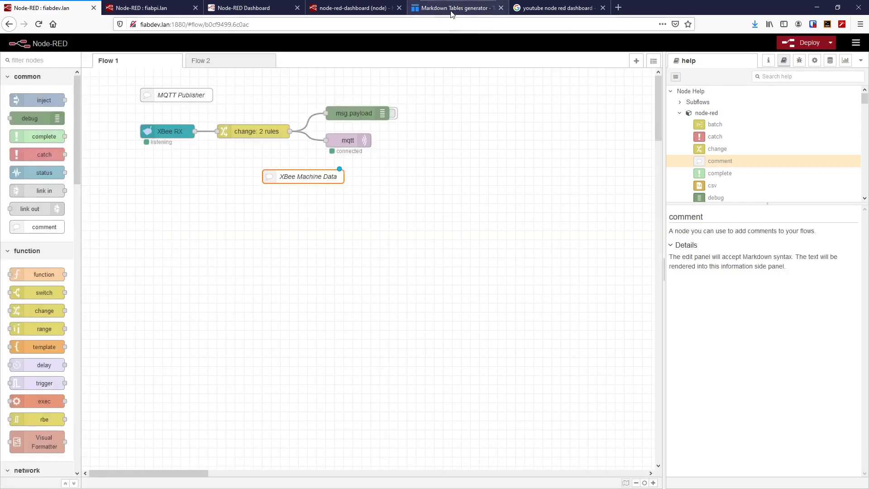
Switch to Tables Generator, copy the generated Markdown table of DIO inputs and meanings, and return to Node-RED.
click(452, 11)
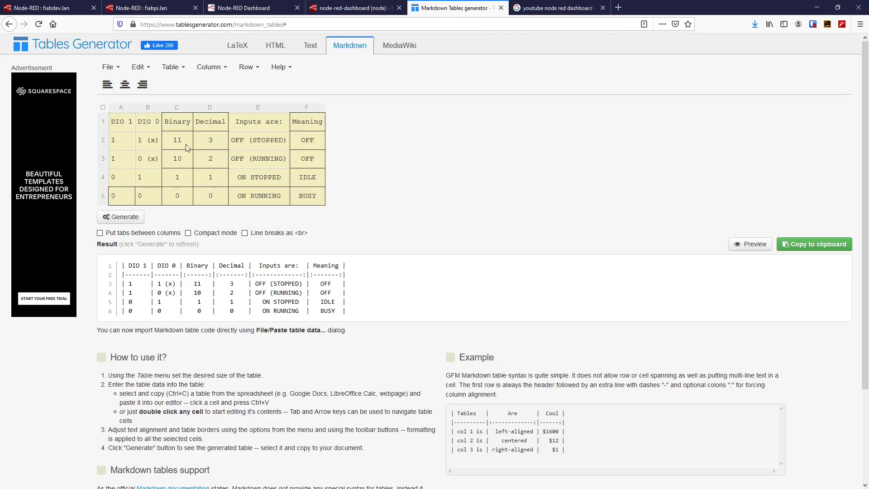
click(819, 243)
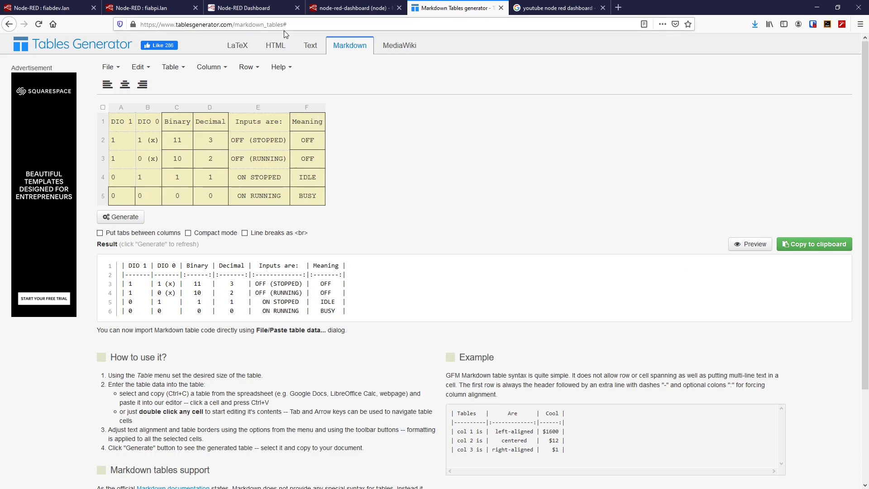
click(46, 7)
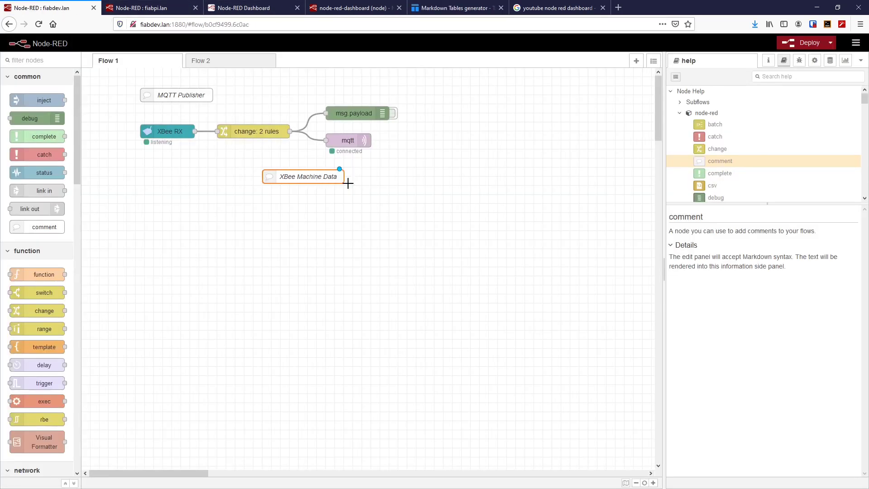
Paste the copied Markdown table into the XBee Machine Data comment node, leaving three blank lines above it, and widen the edit pane.
double_click(303, 176)
right_click(495, 187)
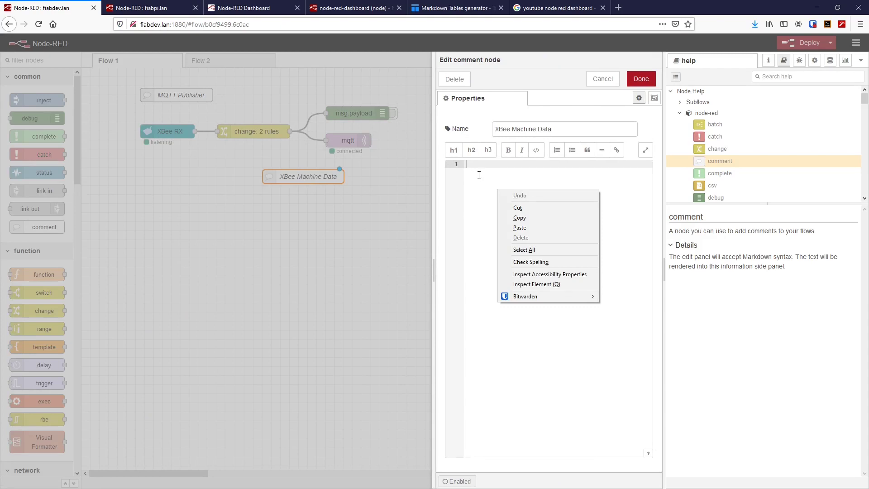
click(479, 175)
key(Return)
key(Return)
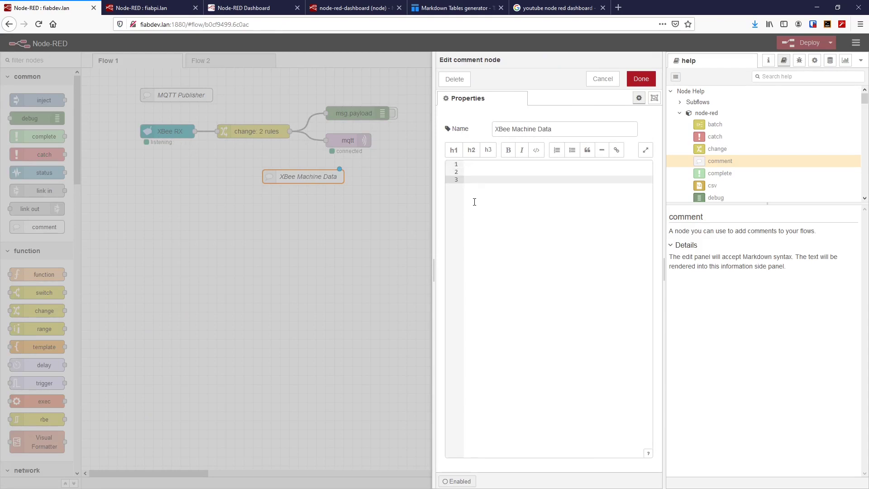
key(Return)
right_click(474, 197)
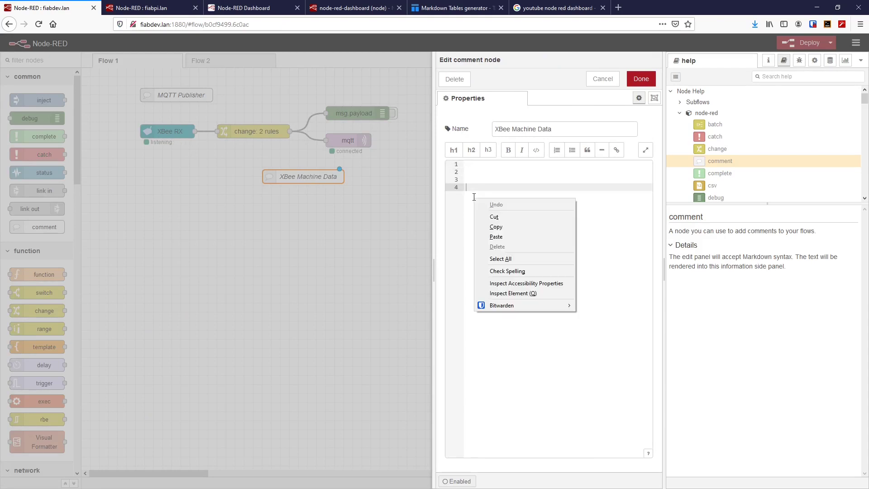
click(496, 237)
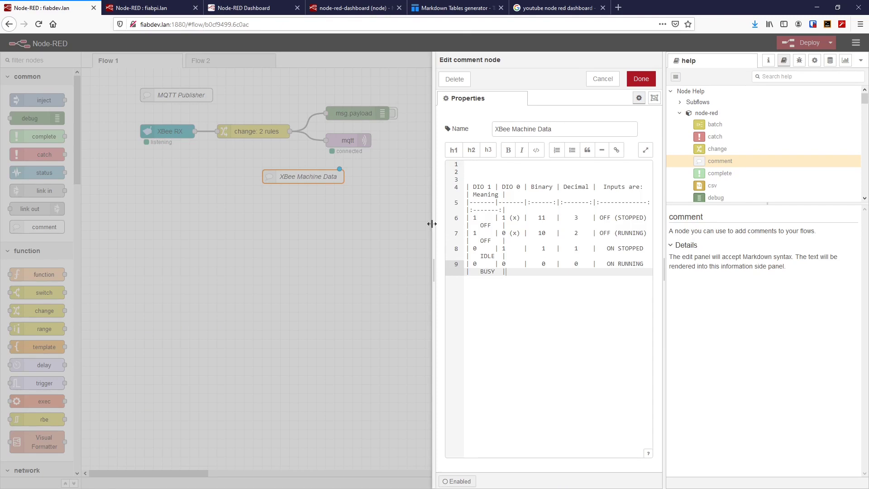
drag(432, 223, 353, 217)
Add the level-2 heading "Key to Machine Data" on the first line above the table.
click(387, 165)
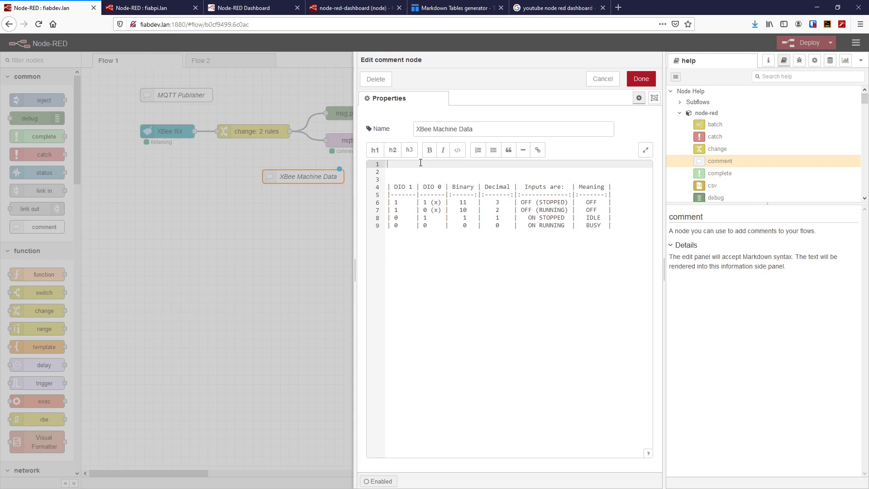
text(Key to machine data)
click(393, 150)
drag(387, 165, 395, 165)
click(427, 165)
key(BackSpace)
text(M)
click(456, 164)
key(BackSpace)
text(D)
Save the XBee Machine Data comment node and deploy the flow.
click(639, 79)
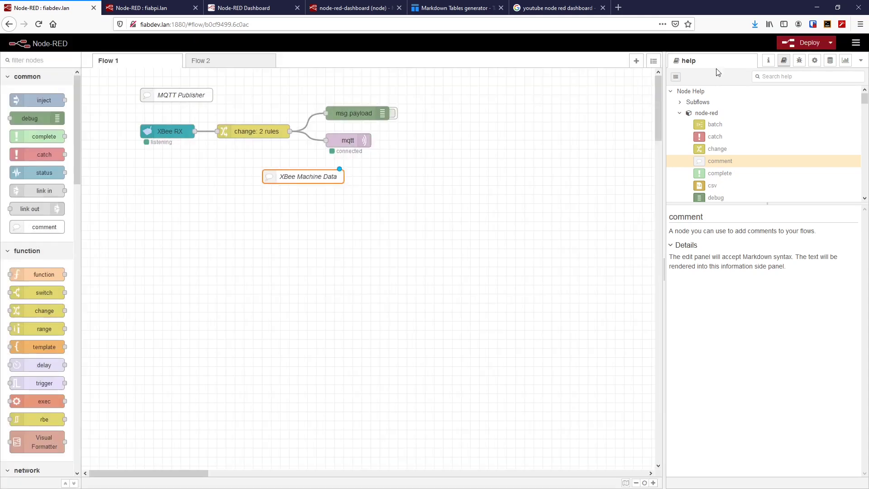
click(790, 43)
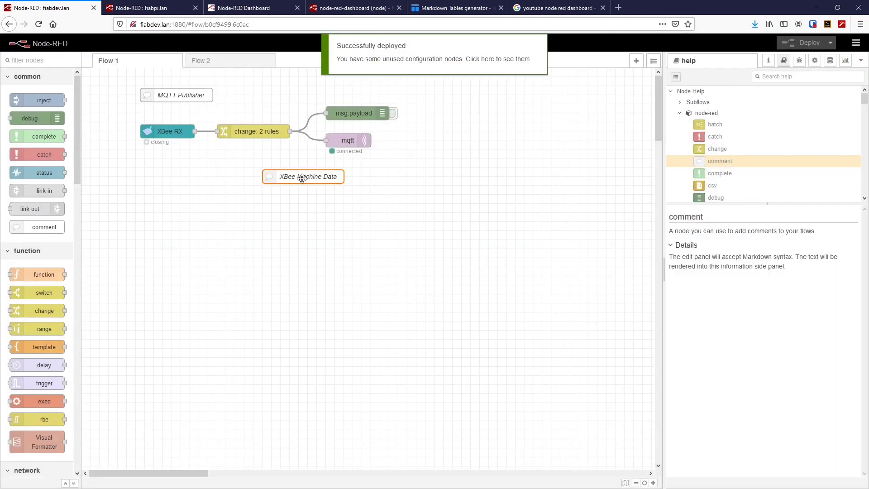
click(322, 220)
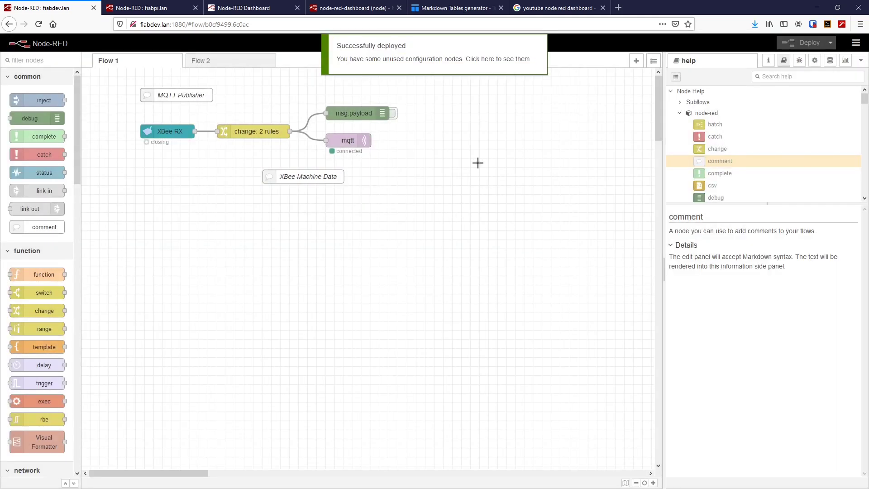
Review the XBee Machine Data comment's Markdown source and its rendered heading and table in the enlarged node information area.
double_click(303, 176)
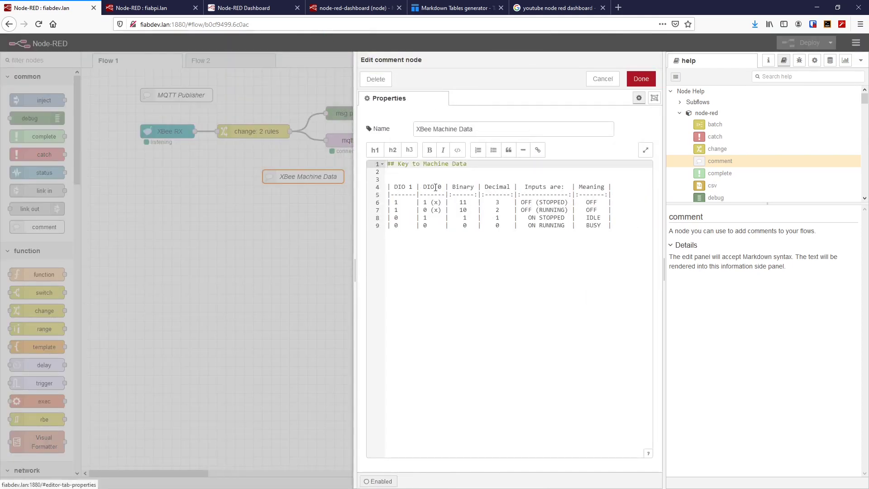
click(616, 80)
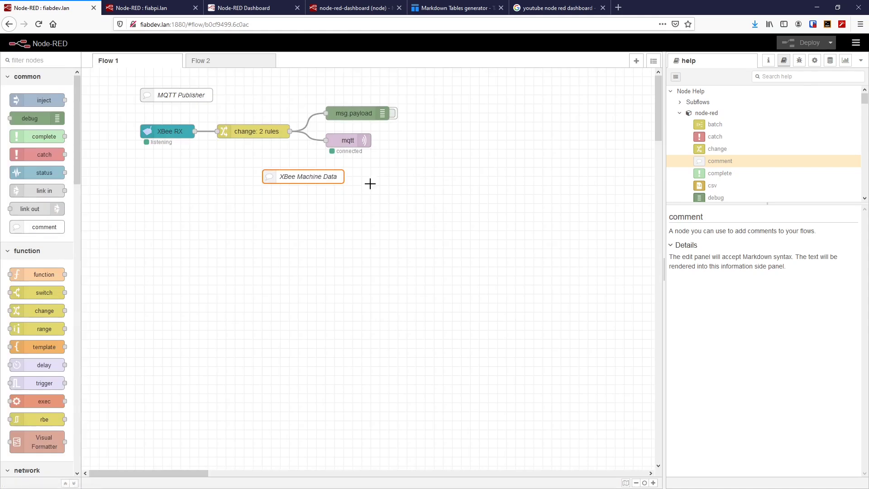
click(769, 60)
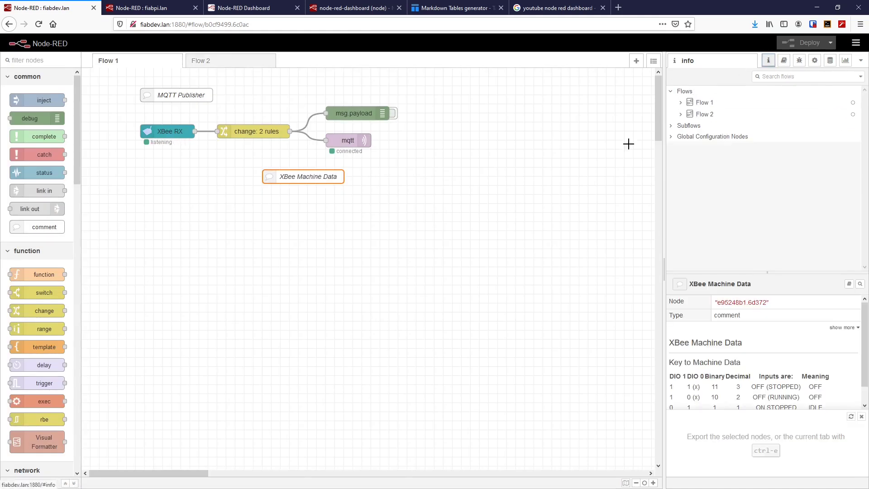
click(357, 140)
click(356, 118)
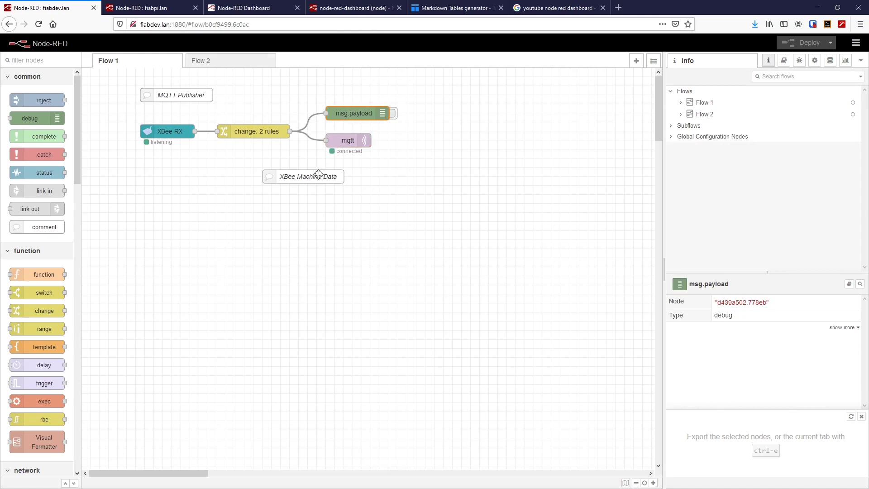
click(297, 170)
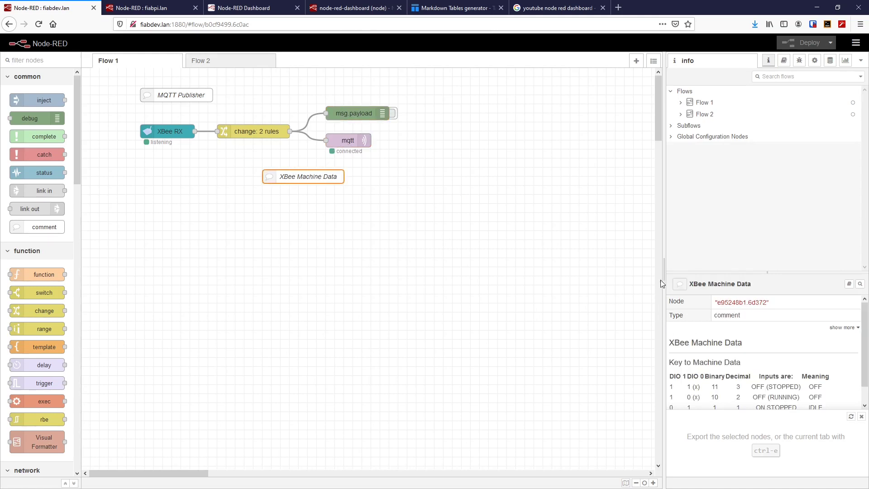
drag(768, 273, 768, 219)
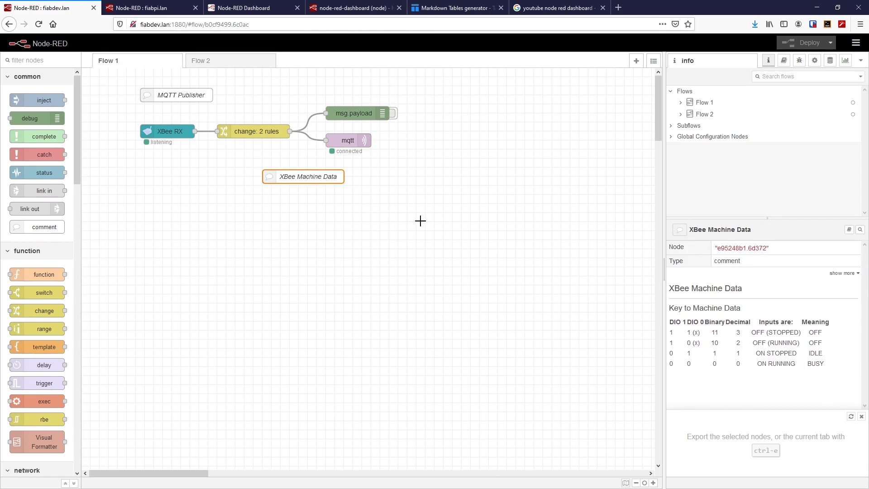
drag(664, 276, 639, 277)
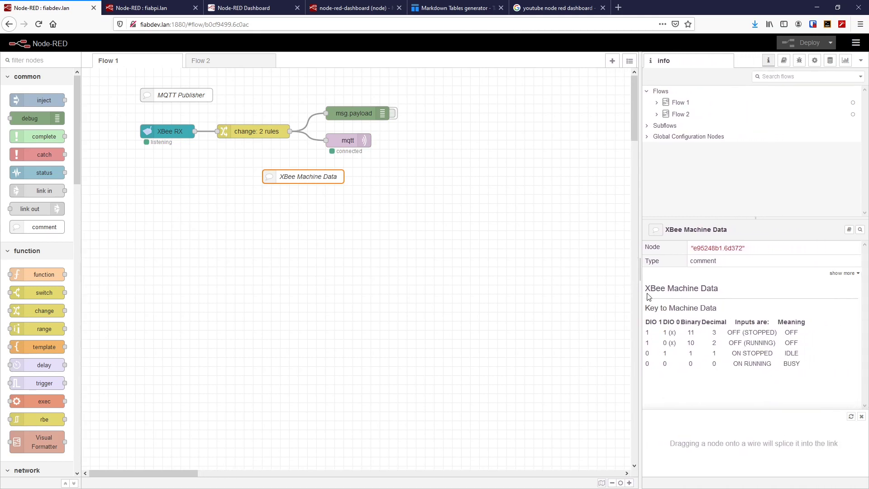
drag(647, 288, 729, 295)
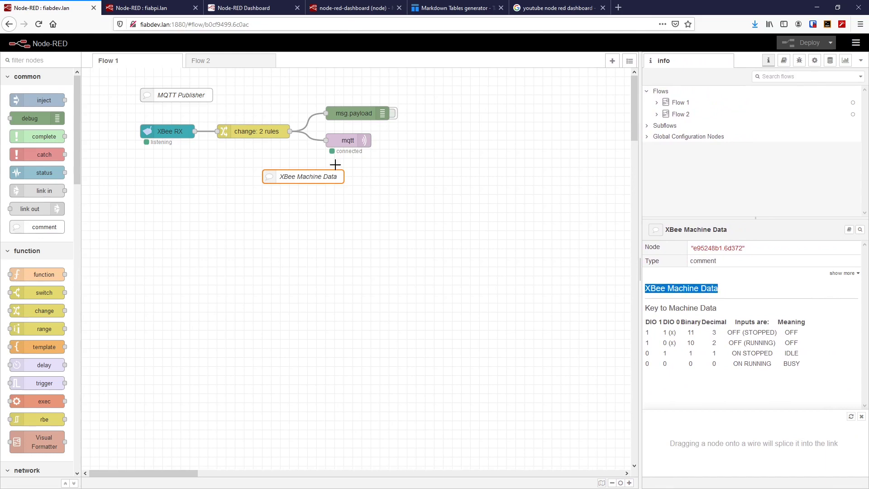
click(652, 308)
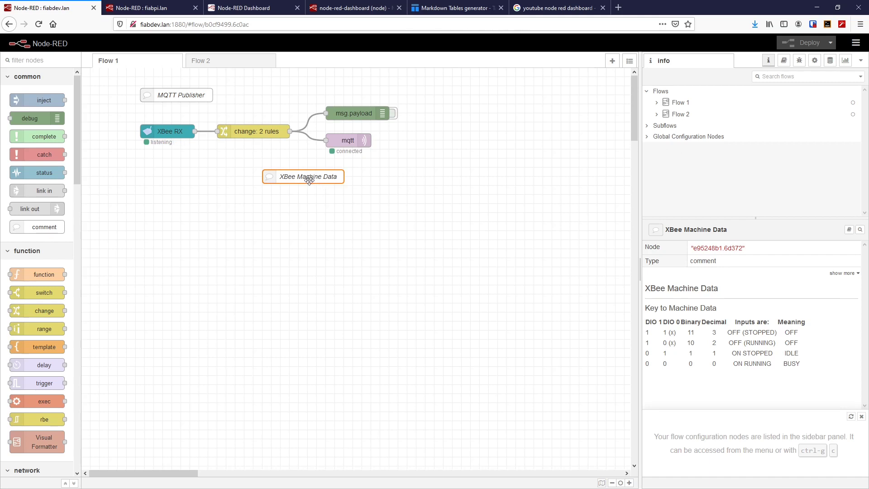
Move the XBee Machine Data comment below the mqtt node and add a comment node beside it named "XBEE RFID Data".
drag(316, 183, 327, 183)
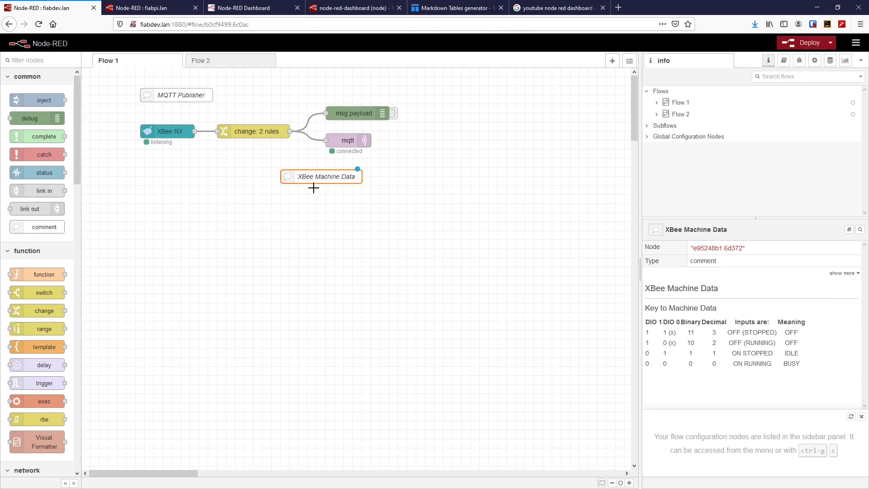
drag(323, 176, 359, 176)
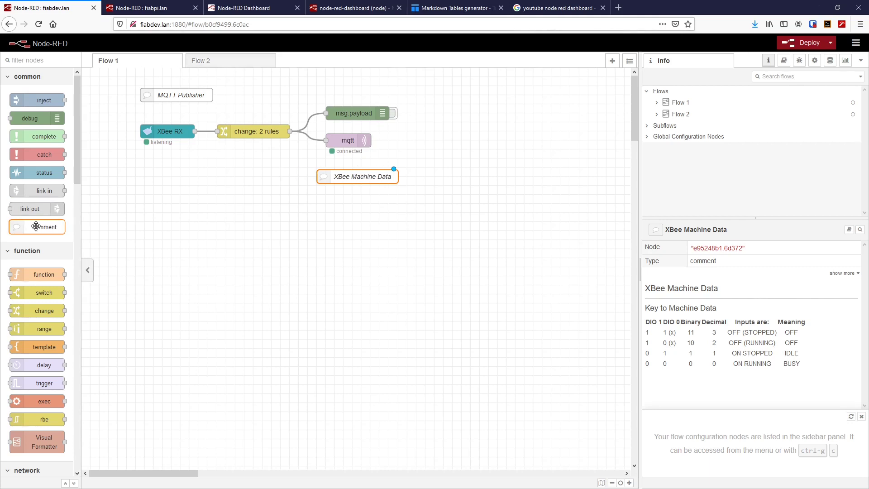
drag(37, 227, 240, 176)
double_click(237, 176)
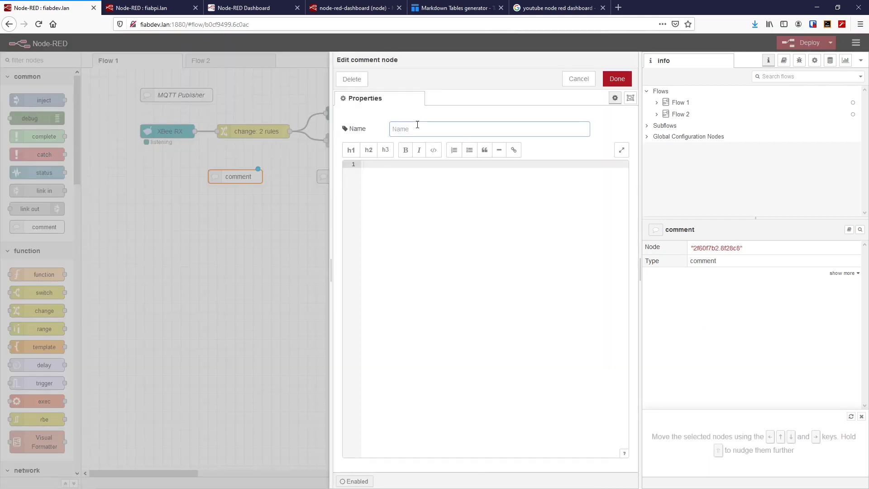
text(XBEE RFID Data)
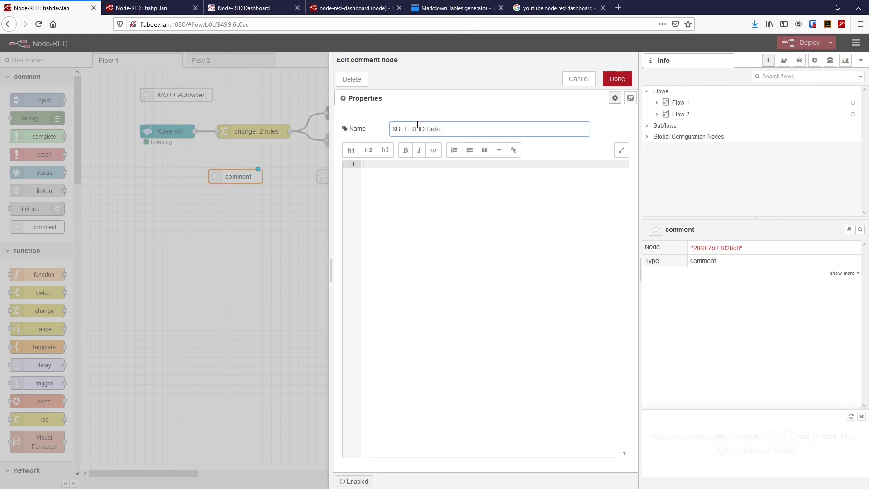
Enter "Buffer is converted to a hex string (4 or 7 bytes long)" on the second line of the description and save the comment node.
click(414, 186)
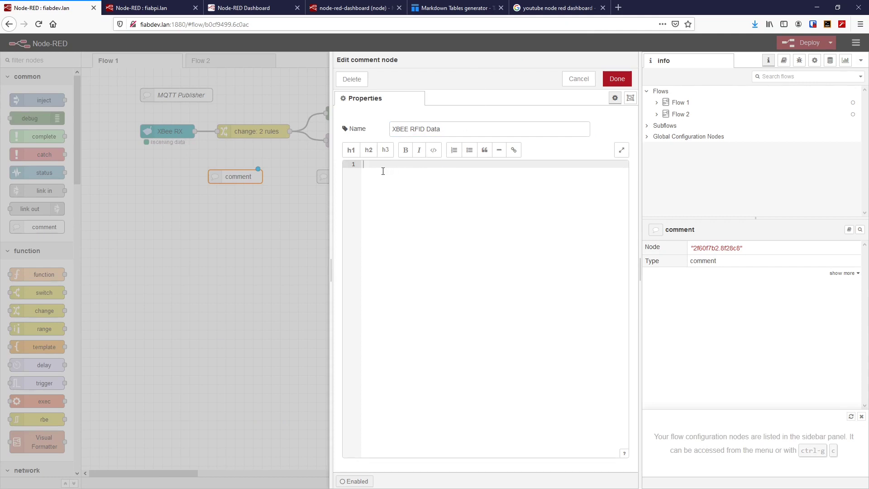
key(Return)
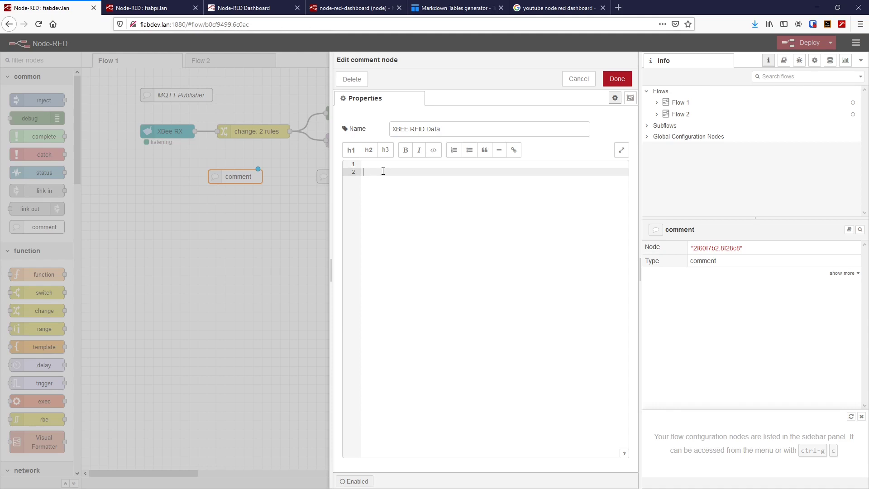
text(Buffer is converted to a hex string)
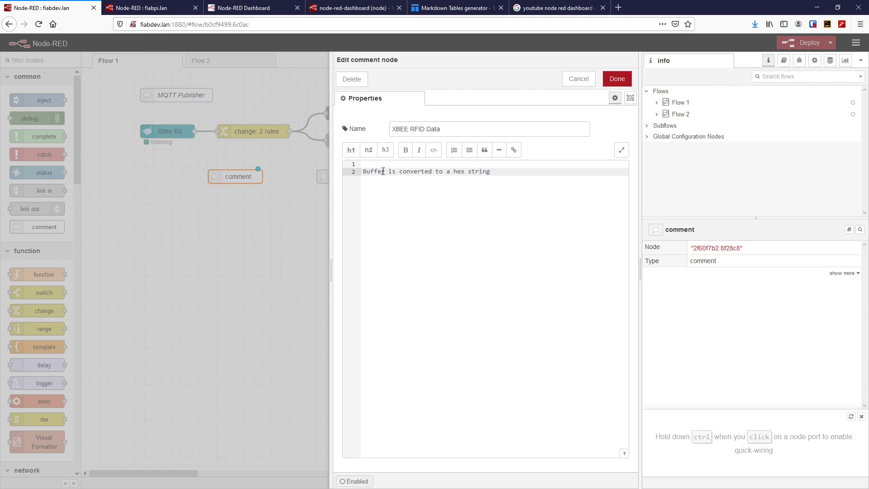
text( (4 or 7 bytes long)
click(619, 80)
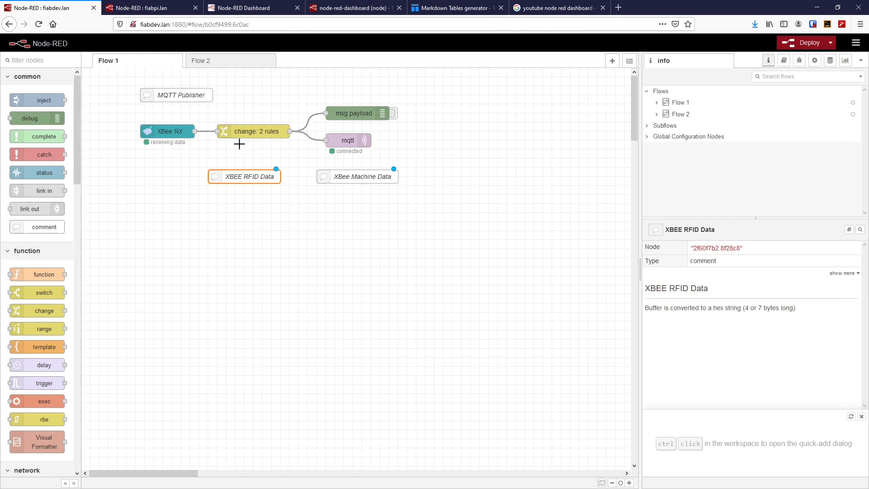
Check the change node's topic and payload rules in Flow 1 and view the MQTT Subscribe flow in Flow 2.
double_click(248, 132)
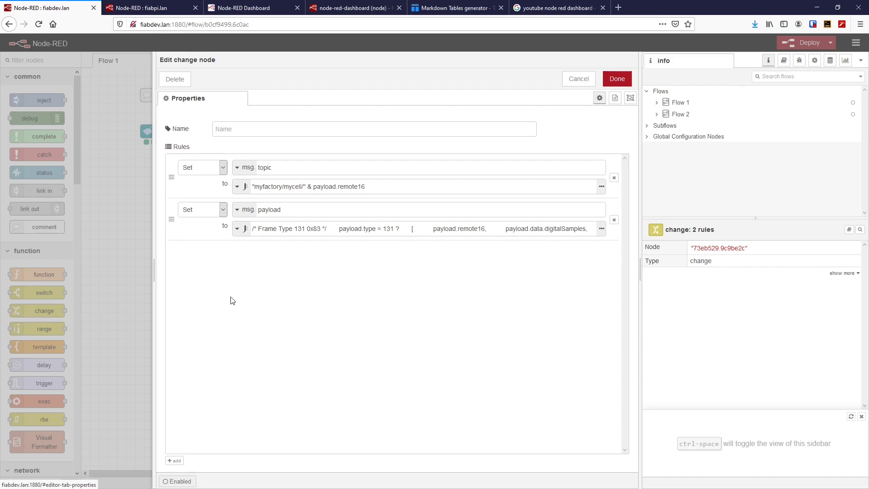
click(134, 297)
click(135, 297)
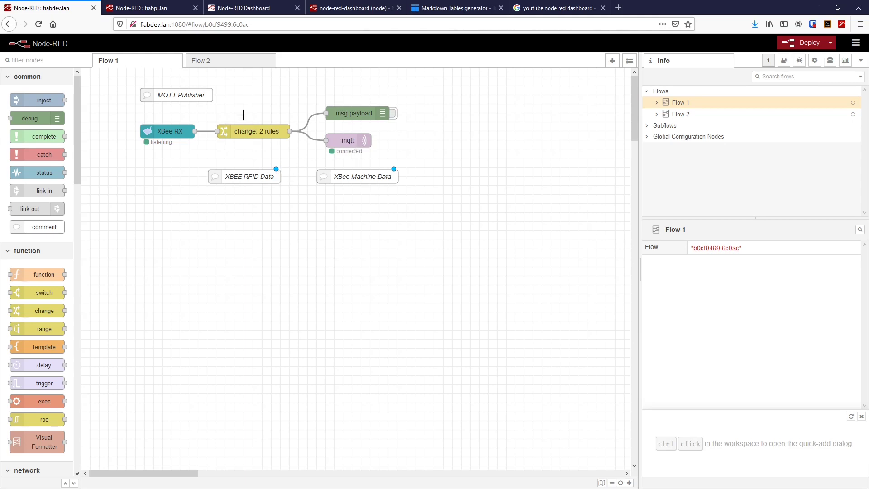
click(230, 62)
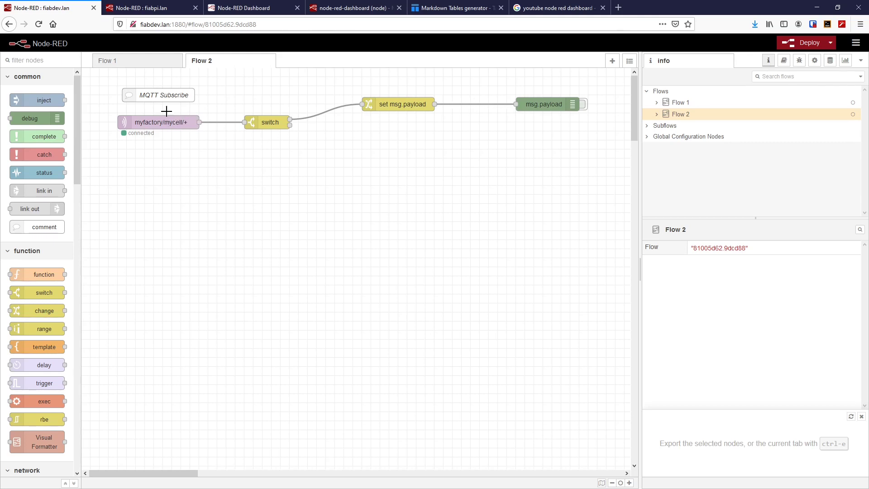
Examine the full JSONata expression of the change node's topic rule in Flow 1 and close the editors without saving.
click(149, 66)
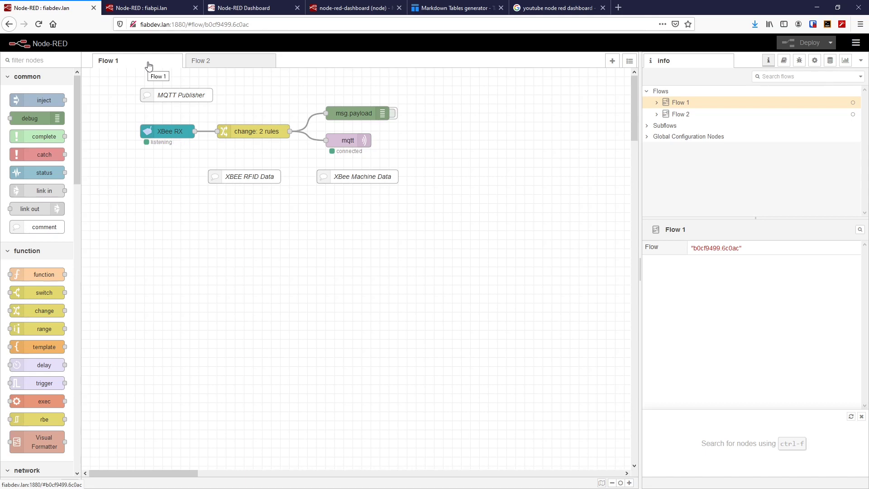
double_click(256, 131)
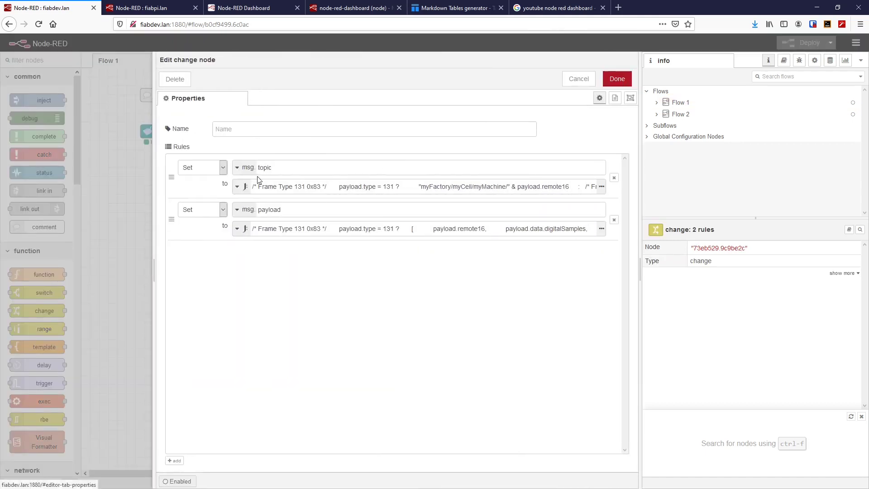
click(602, 187)
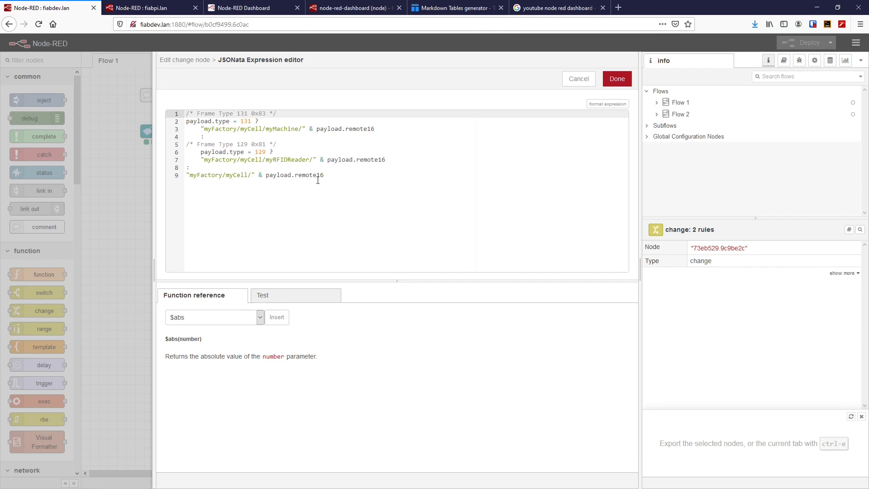
click(578, 80)
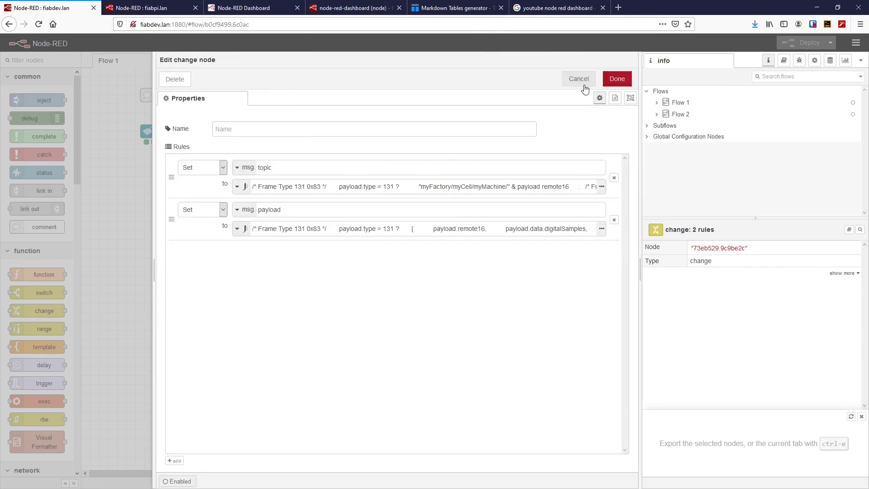
click(584, 86)
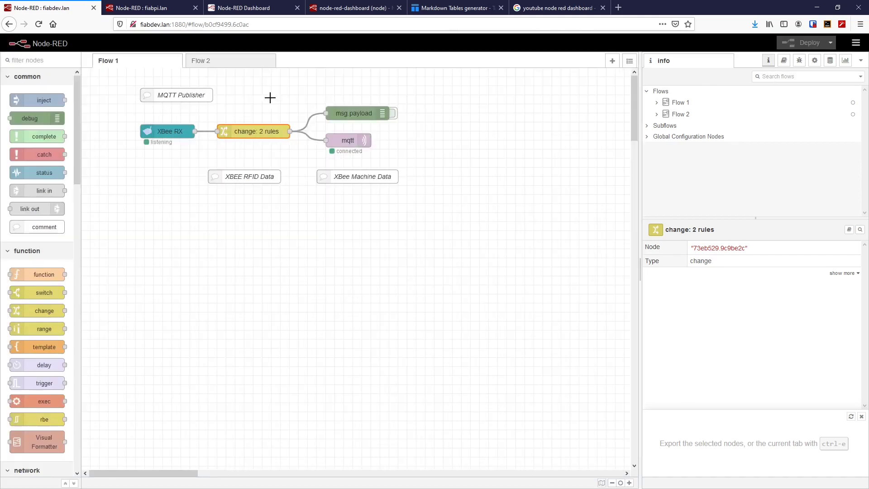
Check the topic of the mqtt in node and the rules of the switch node in Flow 2.
click(220, 63)
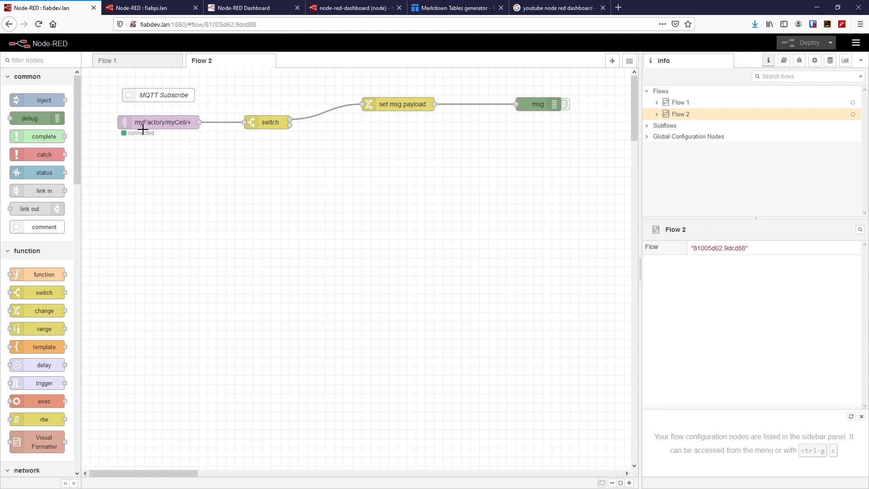
double_click(169, 126)
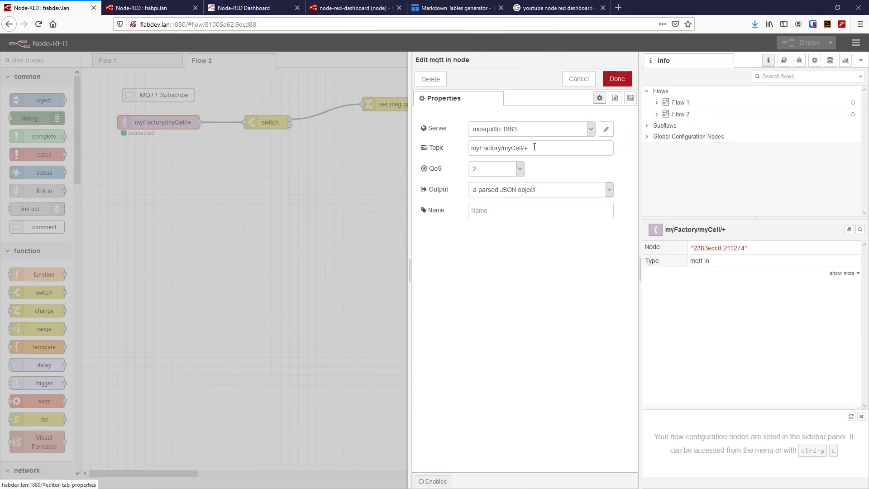
click(320, 182)
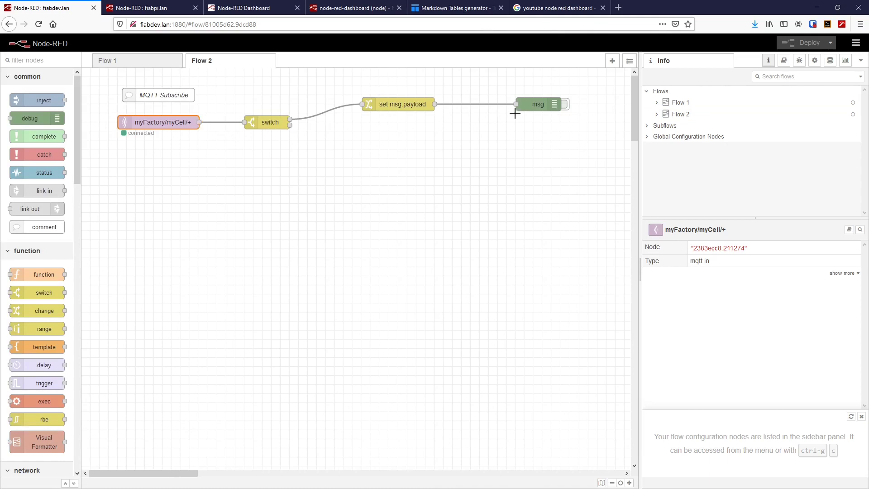
double_click(270, 121)
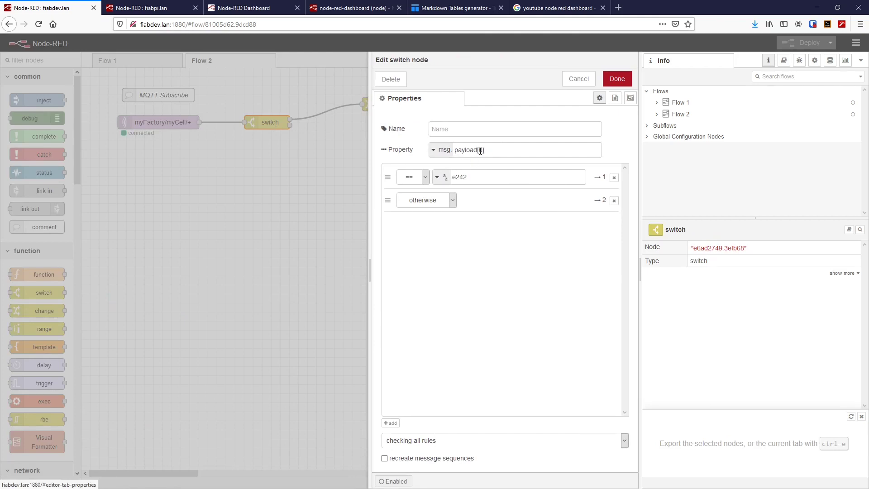
click(328, 186)
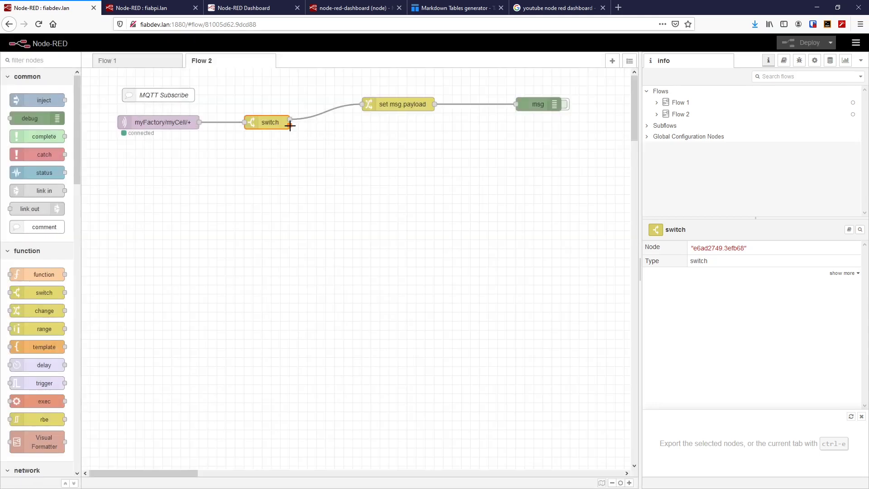
Wire the switch node's second output to the set msg.payload node and check that node's rule.
drag(290, 126, 363, 105)
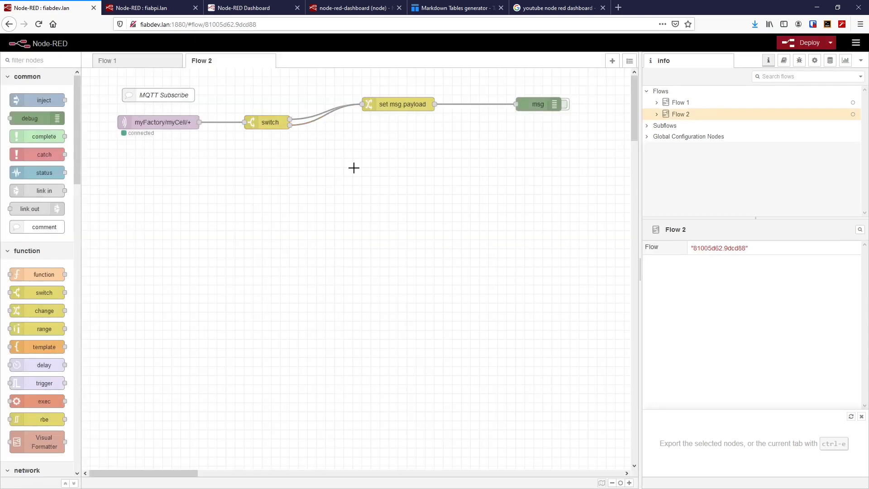
double_click(405, 105)
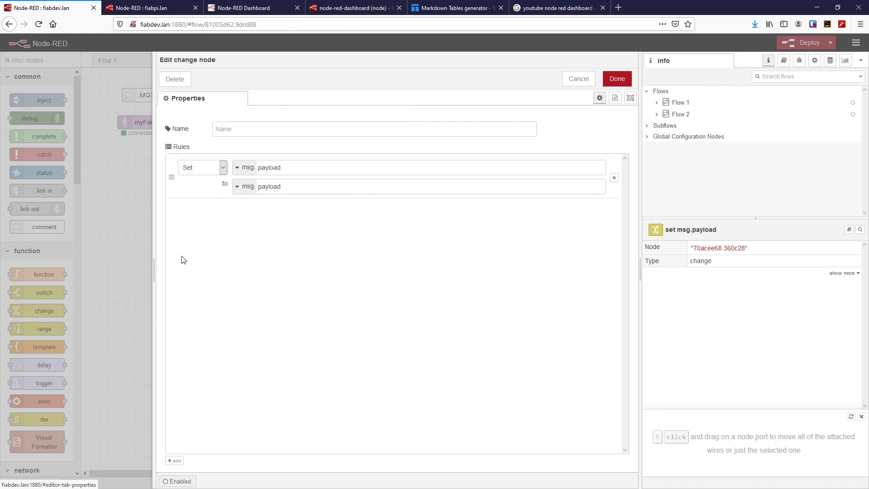
click(132, 252)
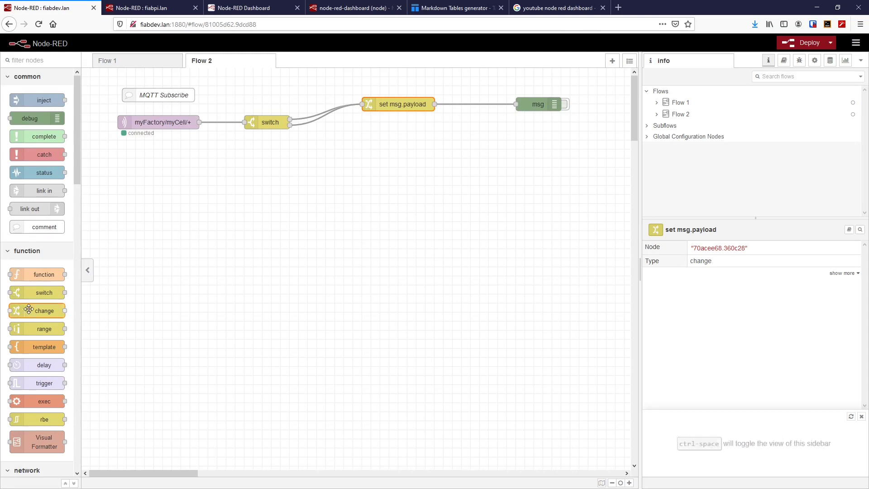
mouse_move(38, 313)
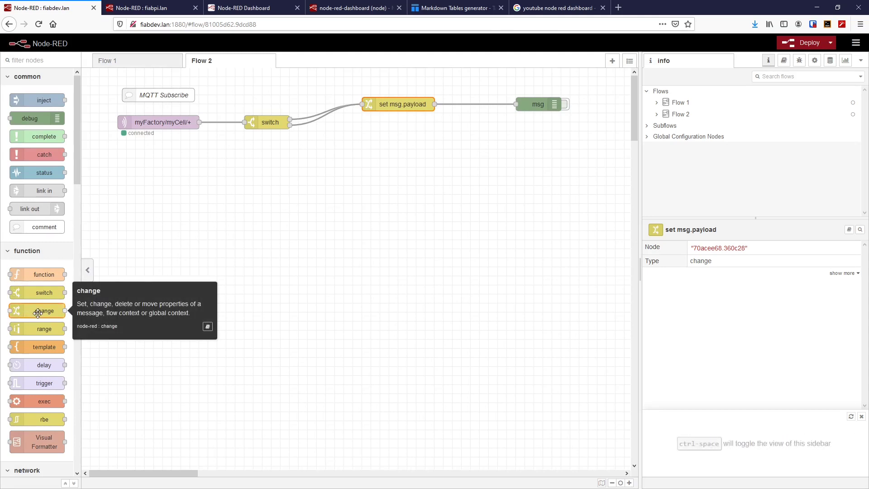
drag(37, 313, 410, 159)
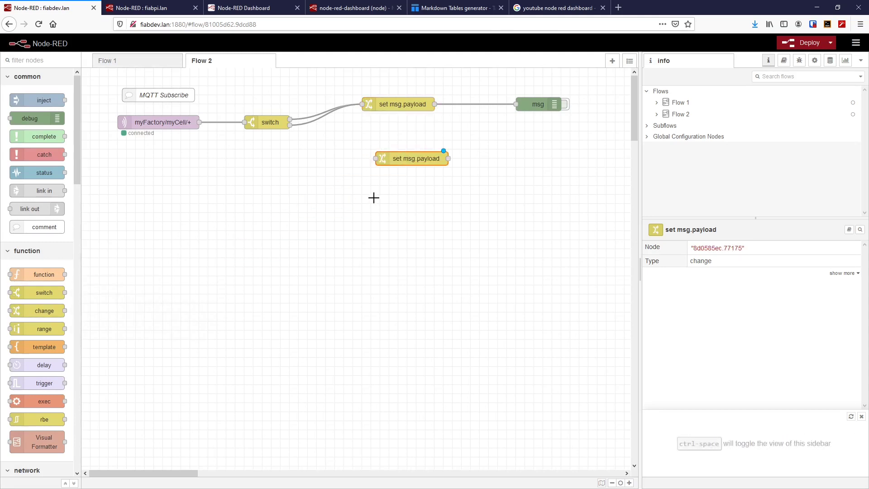
double_click(414, 160)
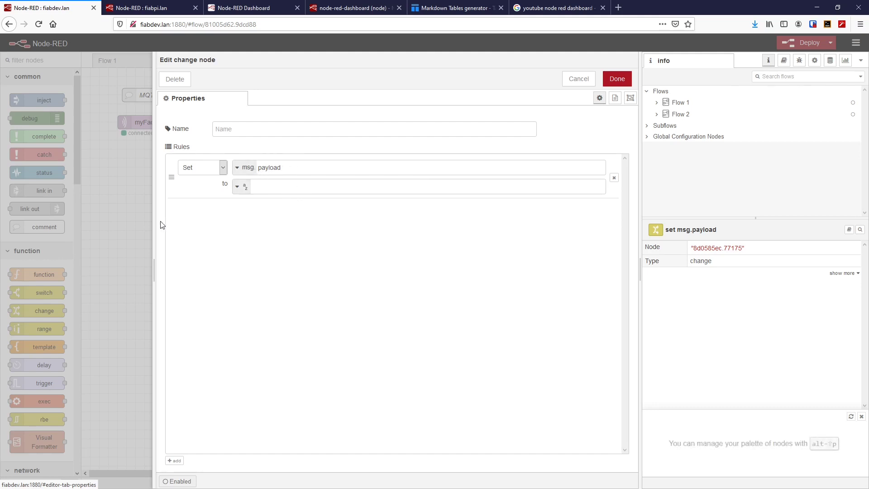
click(129, 219)
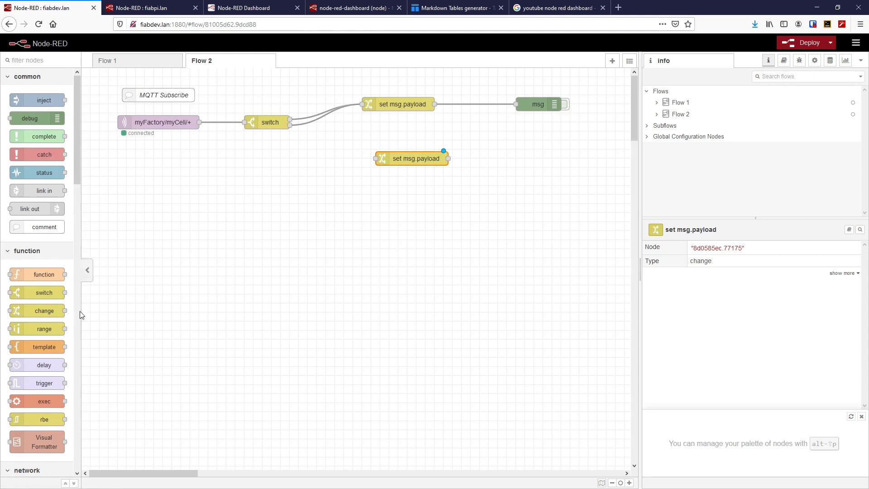
drag(44, 275, 412, 195)
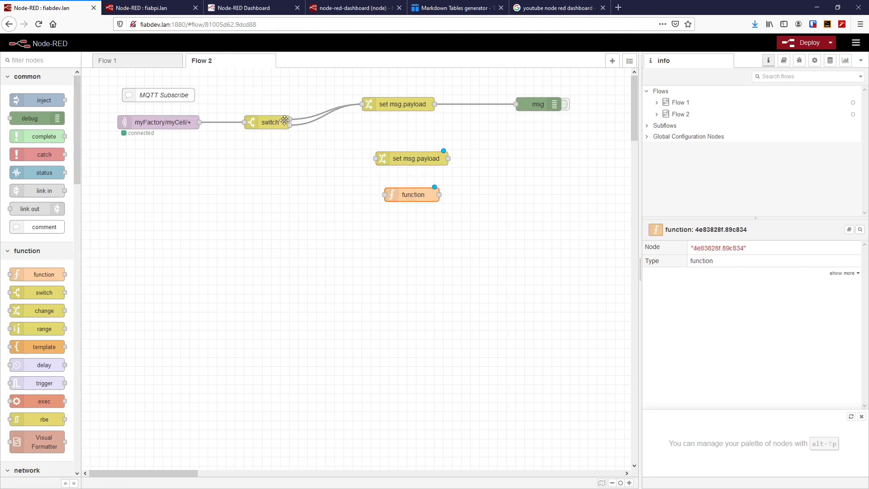
double_click(413, 195)
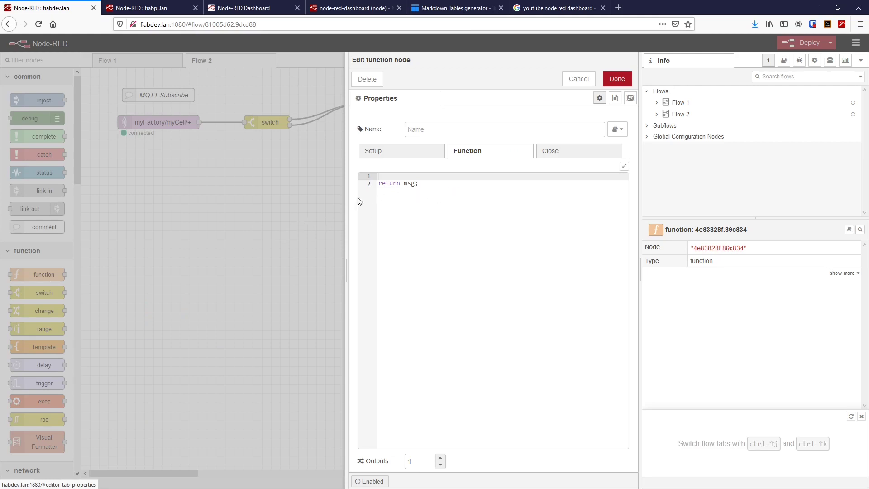
click(316, 216)
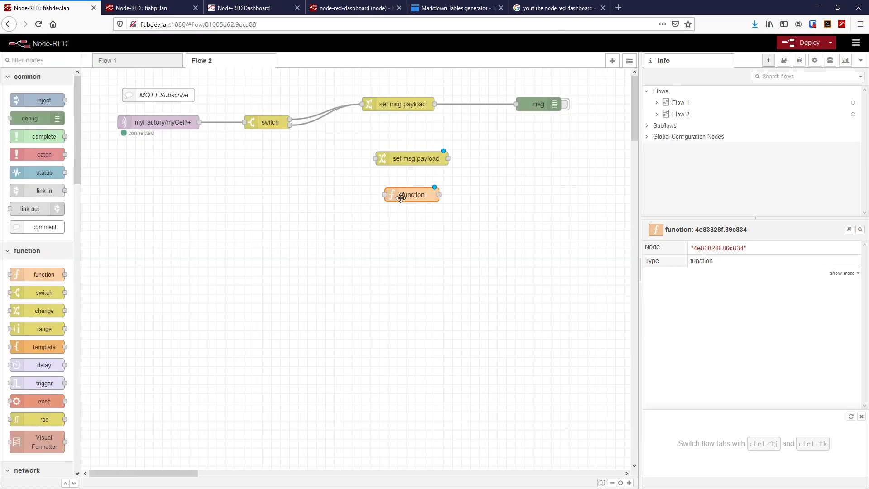
drag(403, 198, 395, 185)
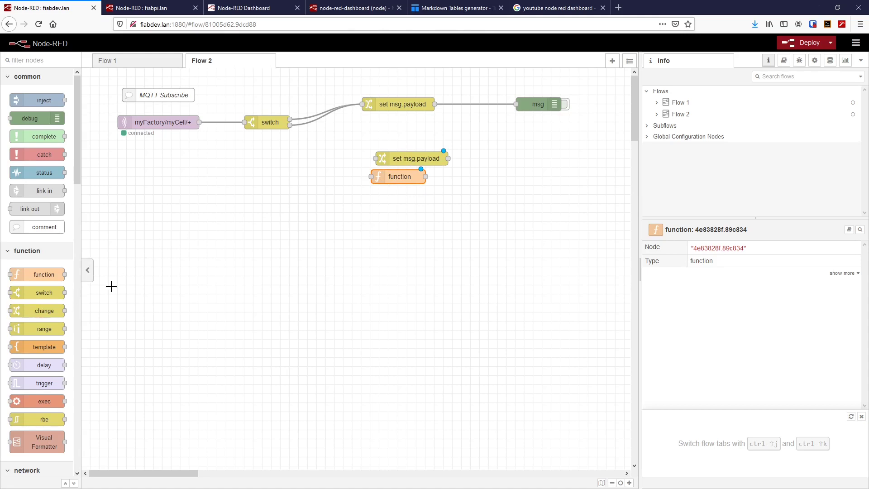
double_click(402, 158)
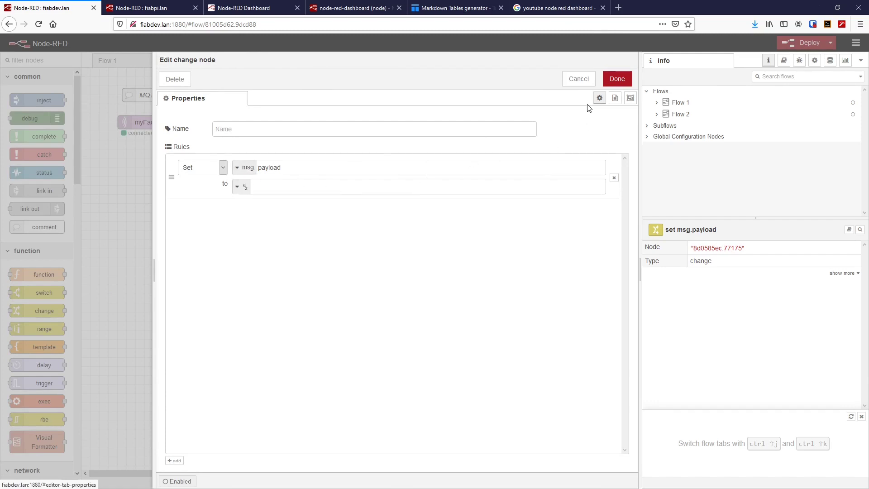
click(575, 85)
drag(351, 144, 490, 202)
key(Delete)
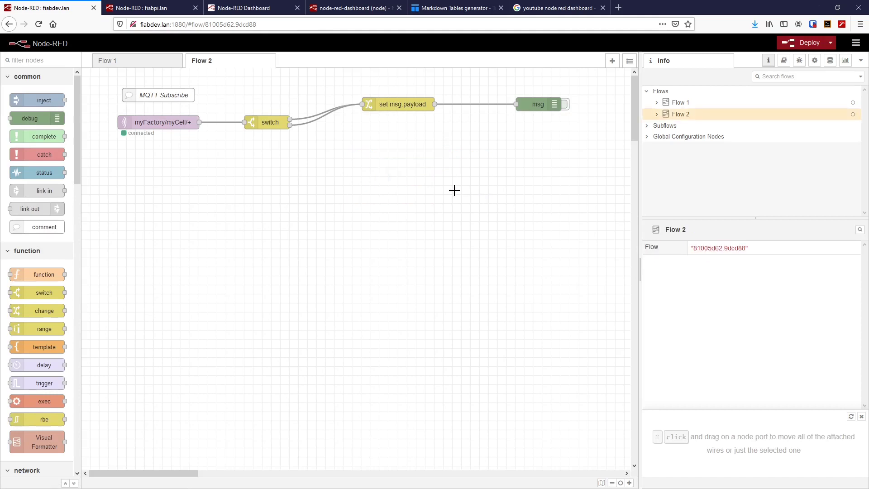
Deploy the changes made in Flow 2 and clear all messages from the debug log.
click(142, 64)
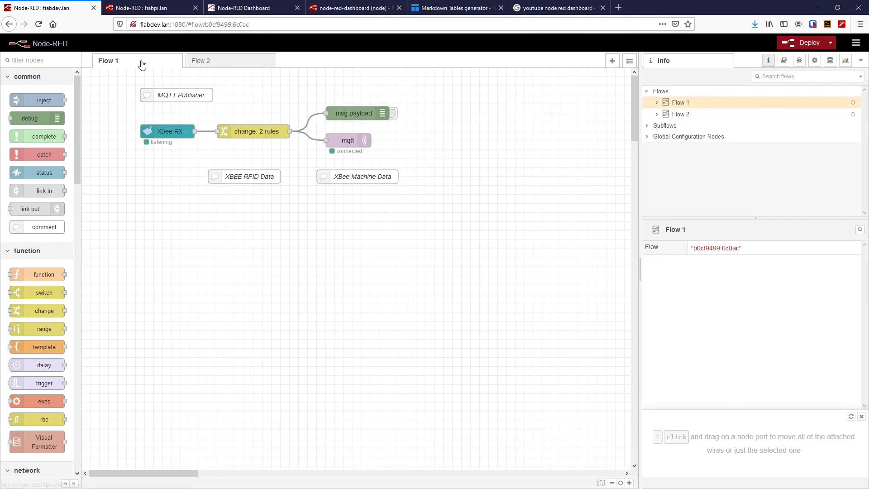
click(198, 63)
click(801, 42)
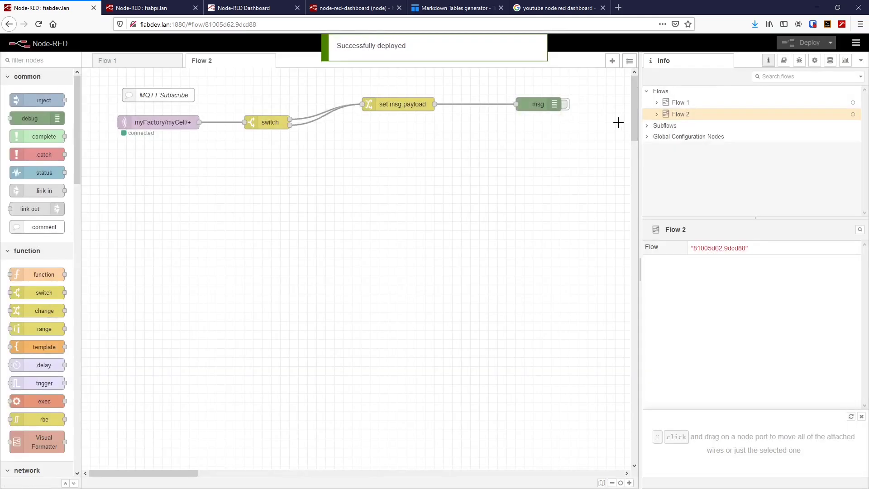
click(800, 61)
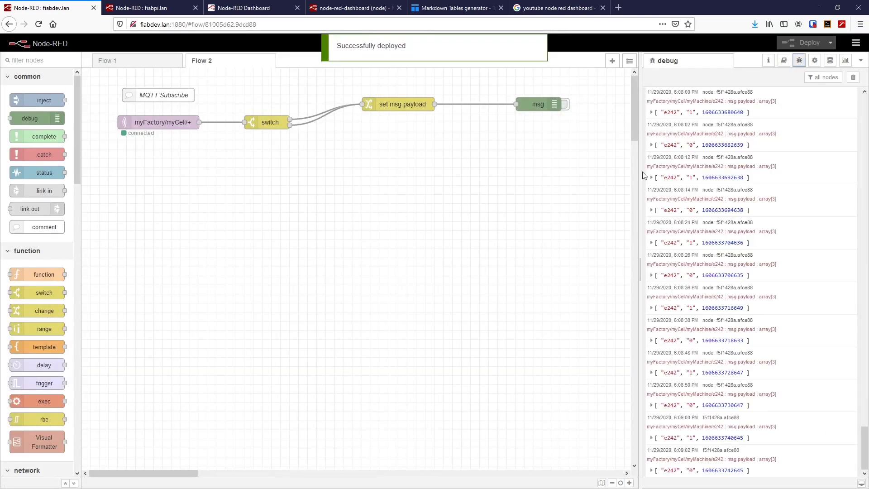
click(852, 78)
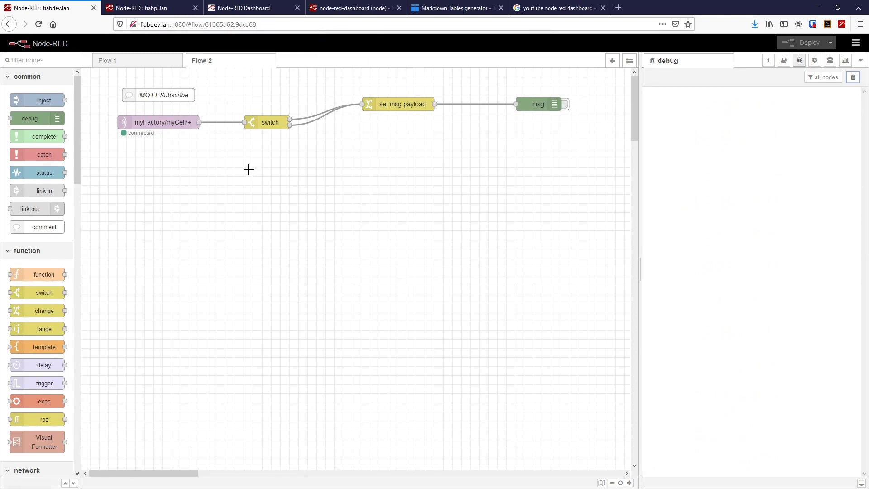
Enable the msg debug node and deploy the mqtt in node with the topic "myFactory/myCell/+/+".
click(567, 105)
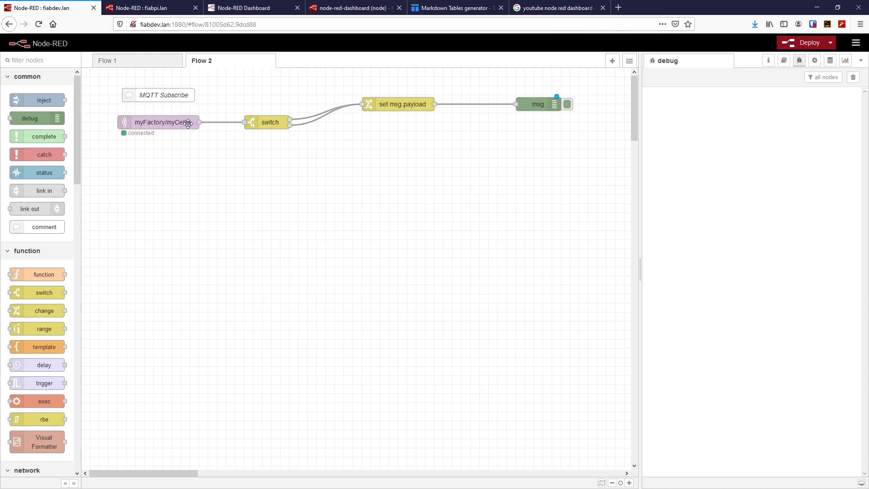
double_click(168, 122)
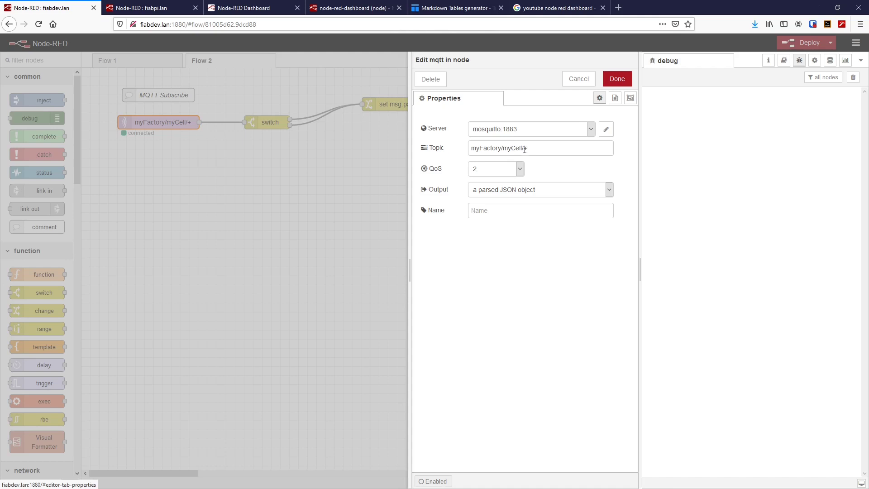
click(531, 148)
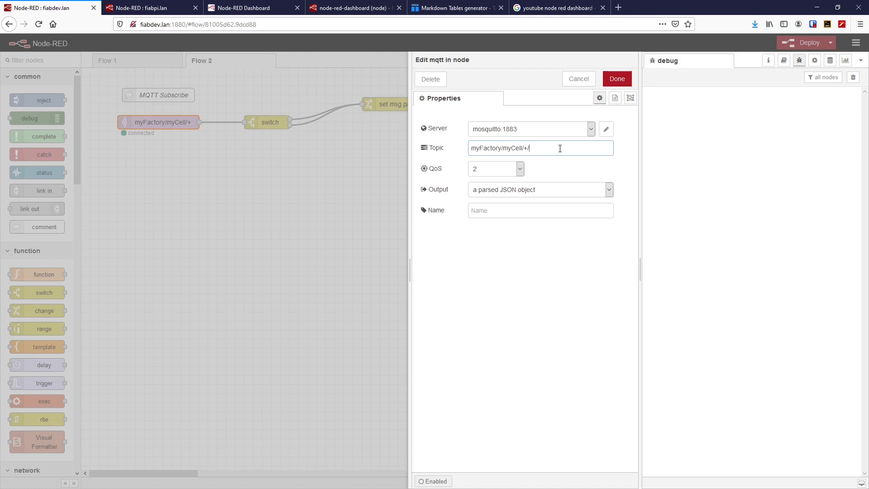
click(616, 80)
click(787, 44)
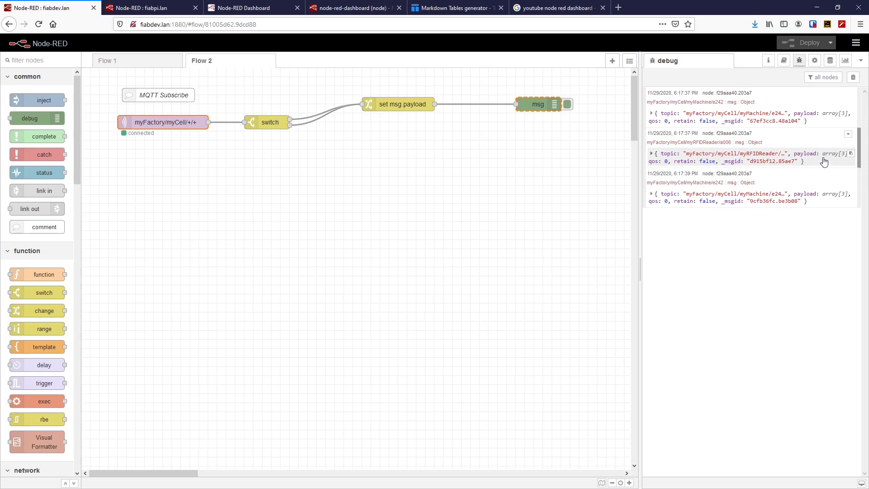
Examine the topic and payload array of a myRFIDReader message and a myMachine message in the debug log.
click(652, 155)
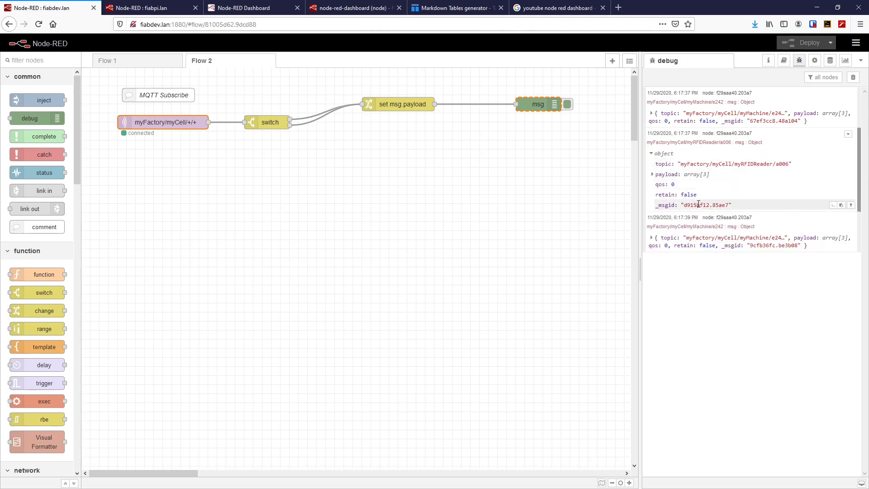
click(653, 175)
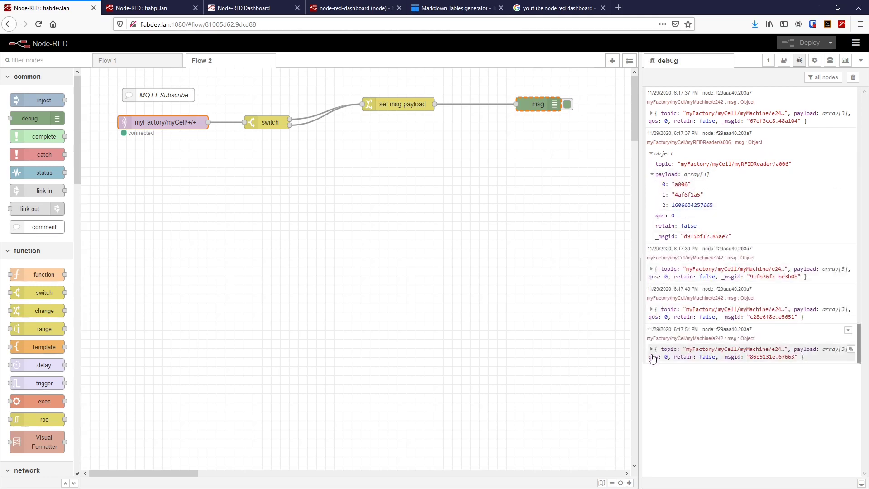
click(657, 359)
click(654, 370)
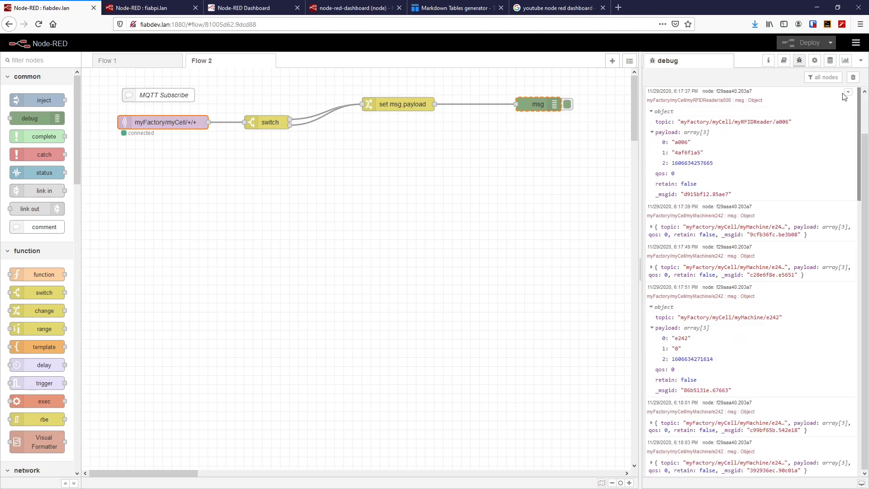
Disable the msg debug node and set the mqtt in node's topic to "myFactory/myCell/#".
click(566, 104)
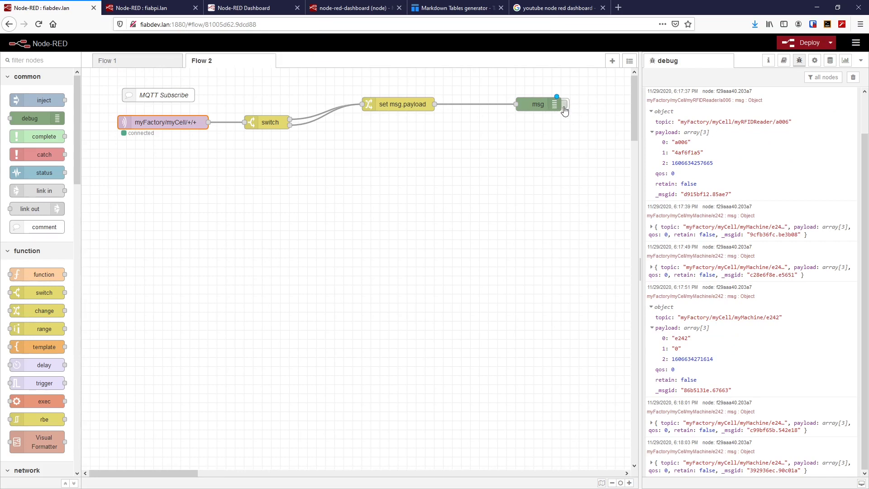
double_click(156, 122)
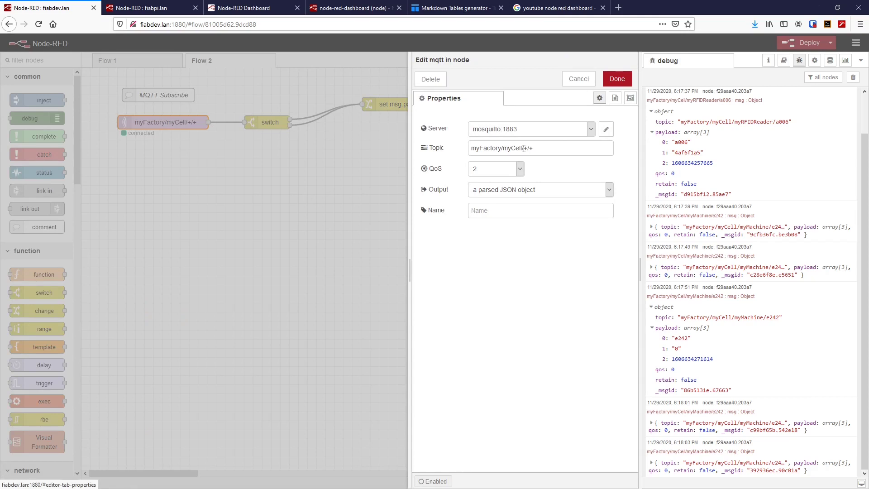
drag(524, 148, 530, 149)
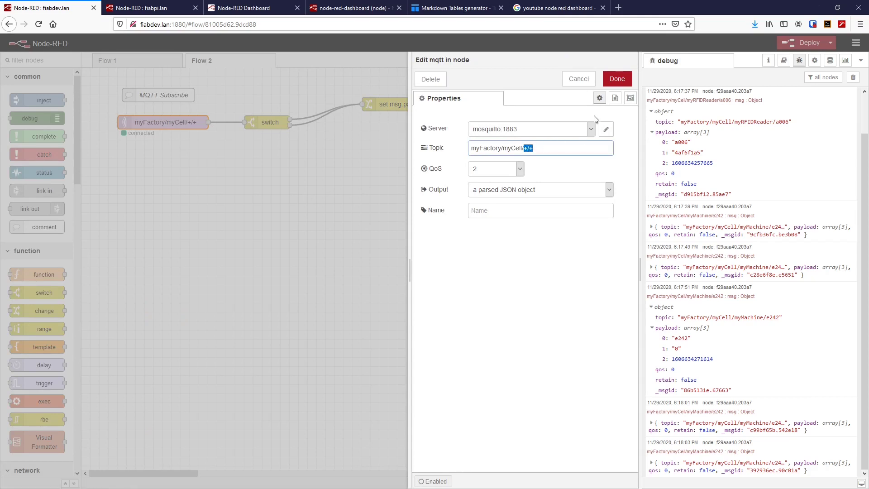
text(#)
click(617, 78)
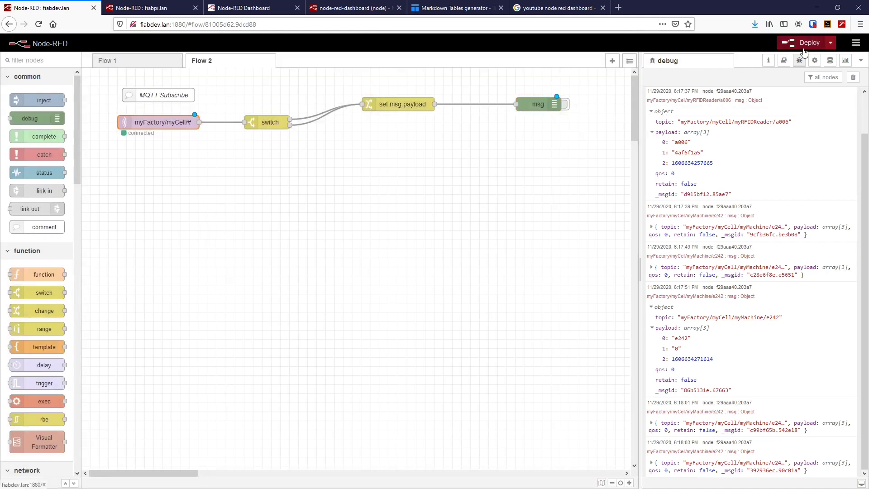
Deploy the updated subscribe flow and clear the debug messages.
click(804, 48)
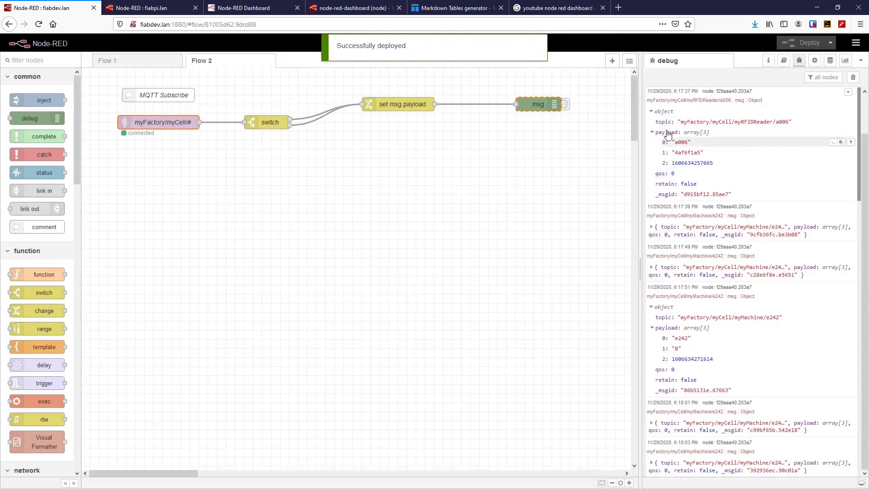
click(854, 78)
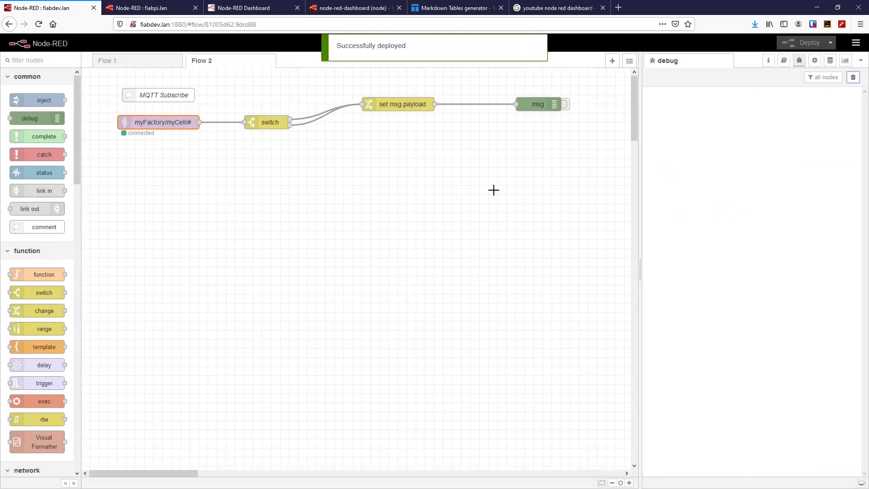
Enable the msg debug node and set the mqtt in node's topic to "myFactory/#".
click(565, 106)
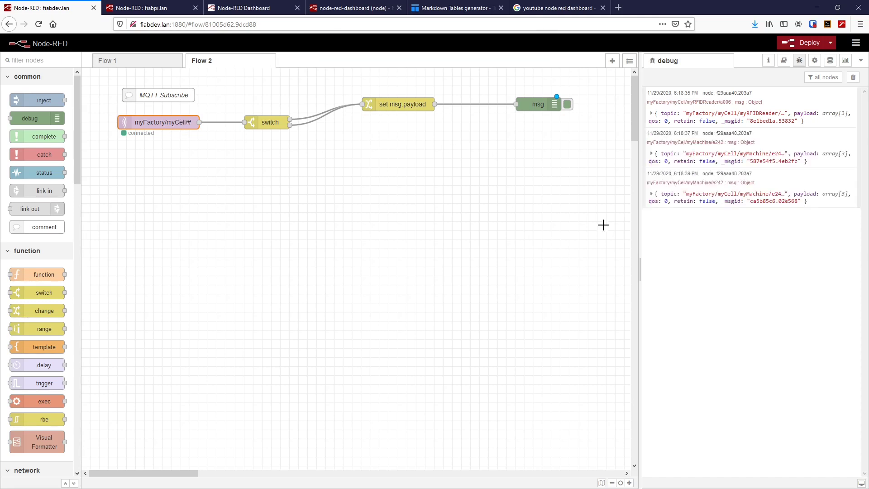
double_click(176, 127)
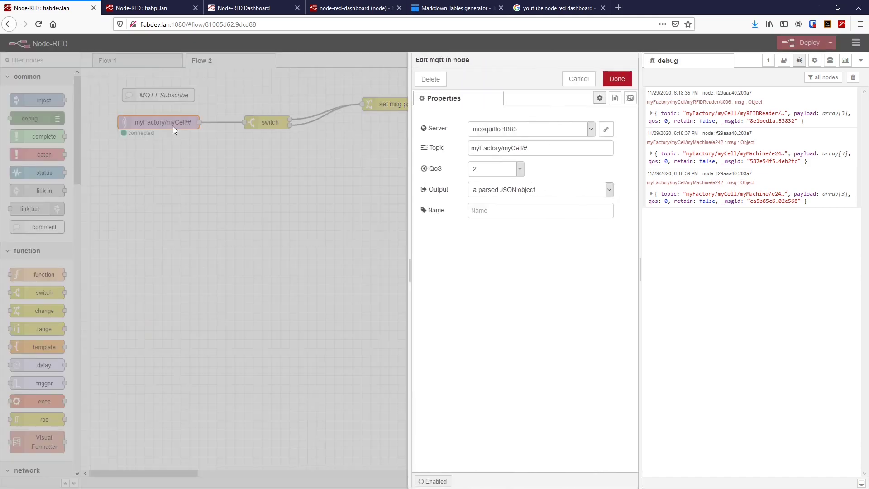
drag(501, 148, 521, 148)
key(BackSpace)
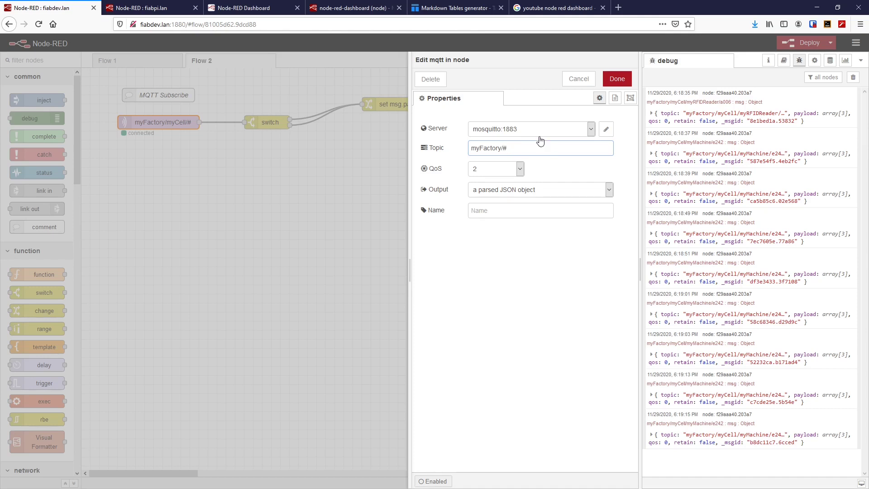
click(617, 78)
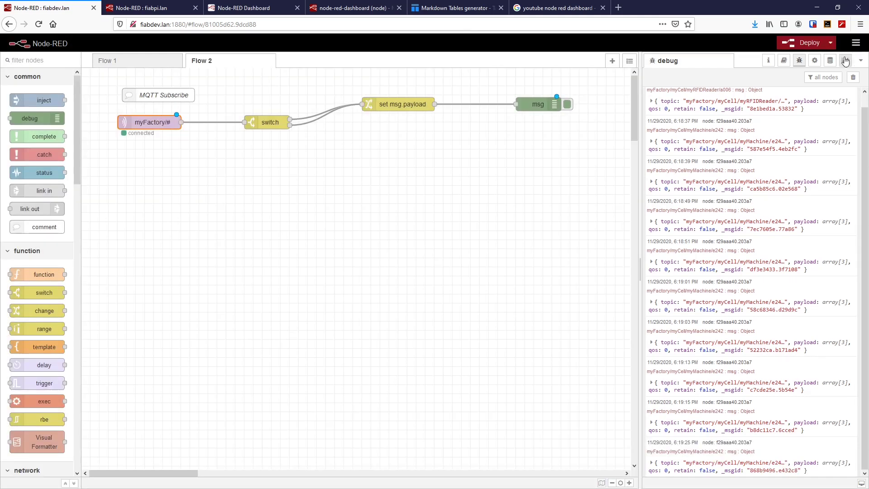
Disable the msg debug node and deploy the subscribe flow with the "myFactory/#" topic.
click(575, 107)
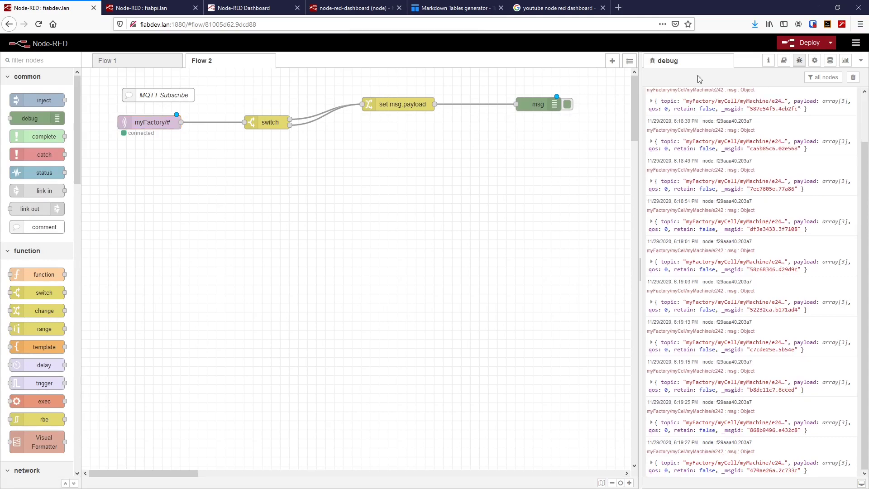
click(568, 107)
click(810, 43)
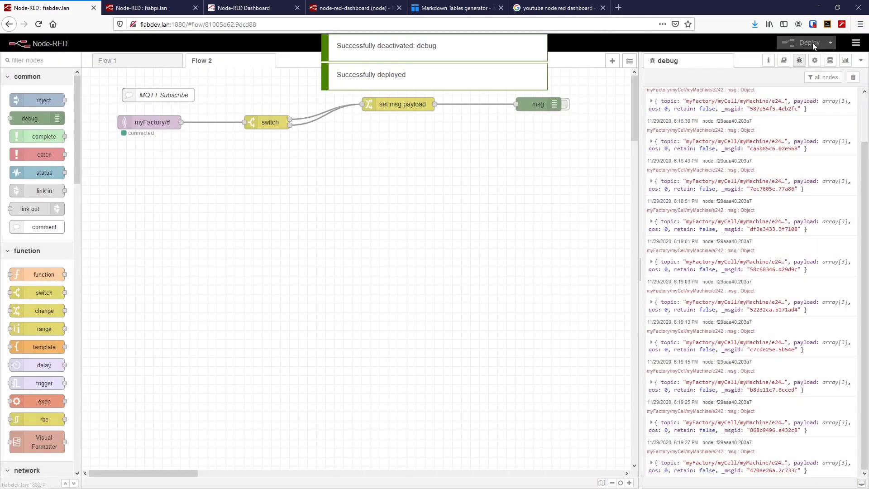
Clear the debug messages and enable the msg debug node again to capture fresh messages.
click(854, 78)
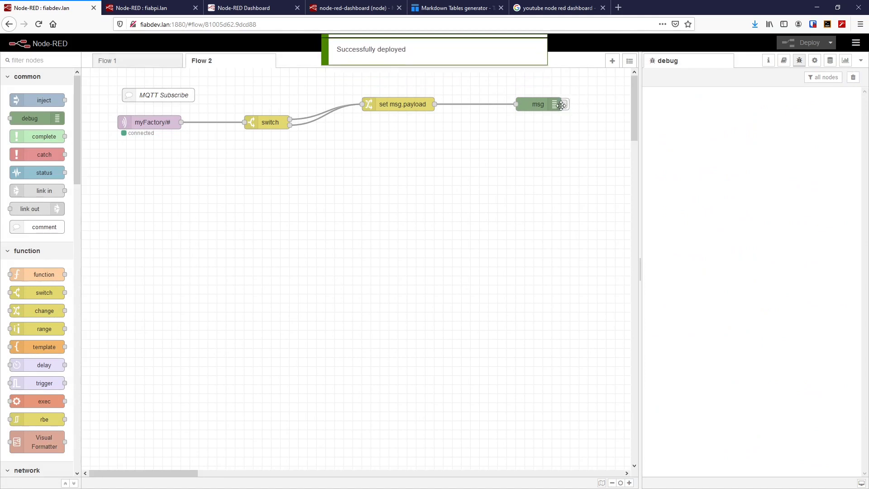
click(565, 108)
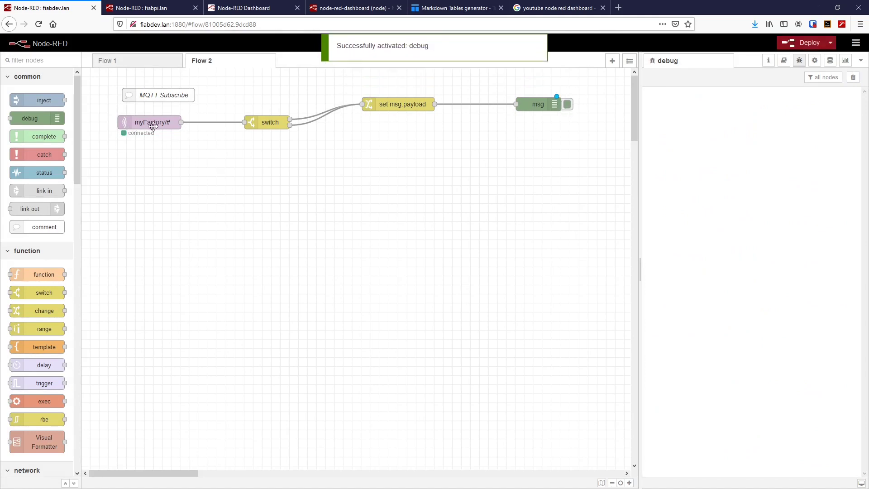